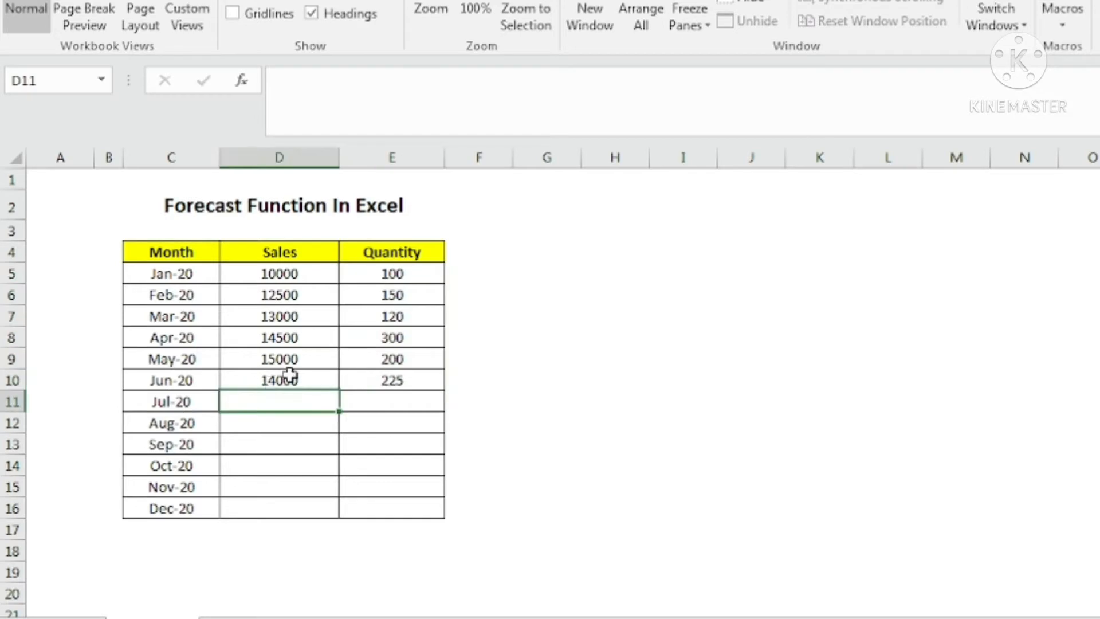
Examine the January to June months with their sales and quantity figures in the table.
left_click_drag(299, 268, 294, 376)
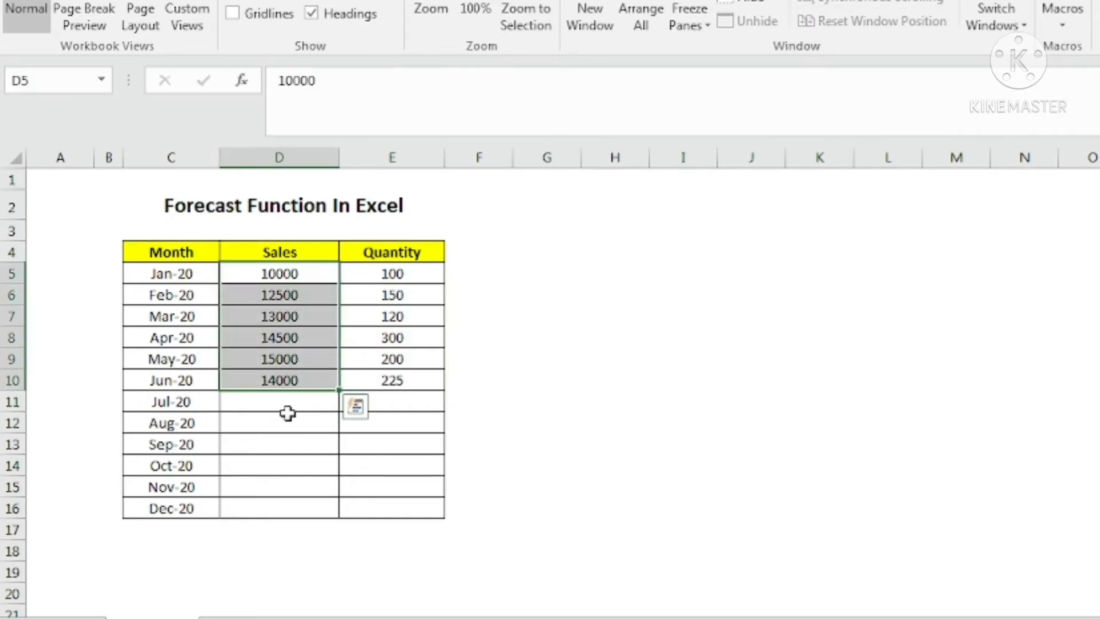
left_click(286, 402)
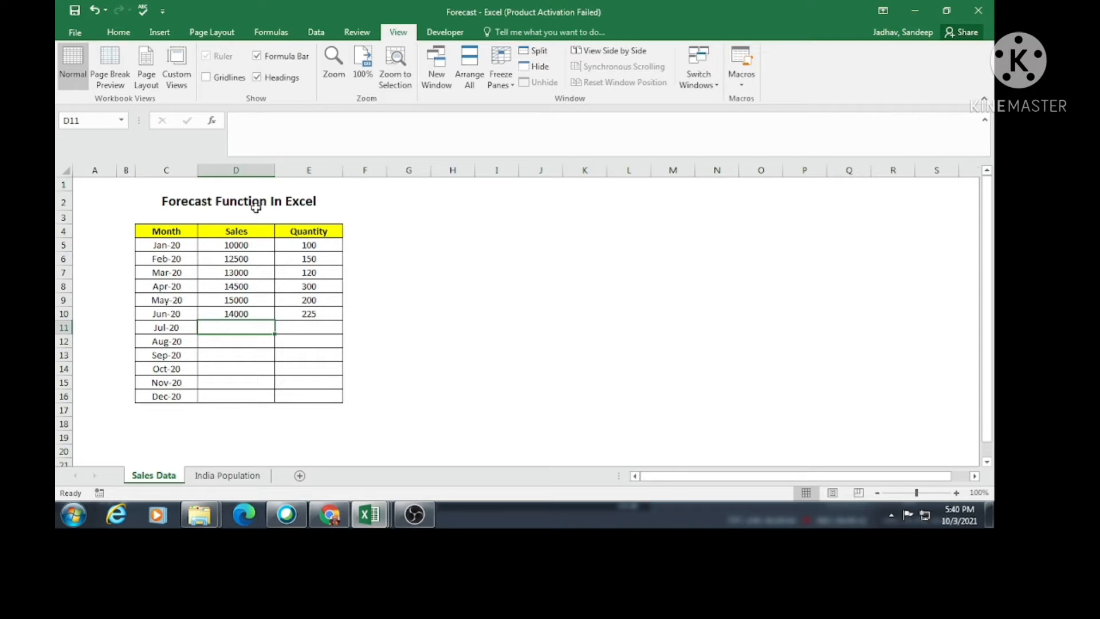
left_click_drag(248, 245, 246, 318)
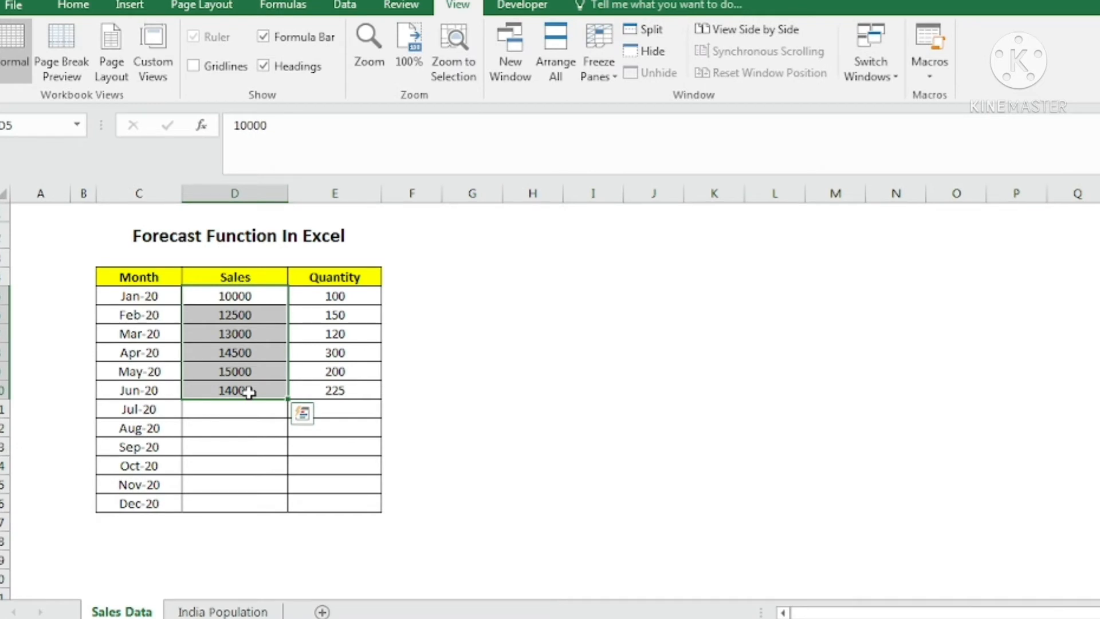
left_click(249, 392)
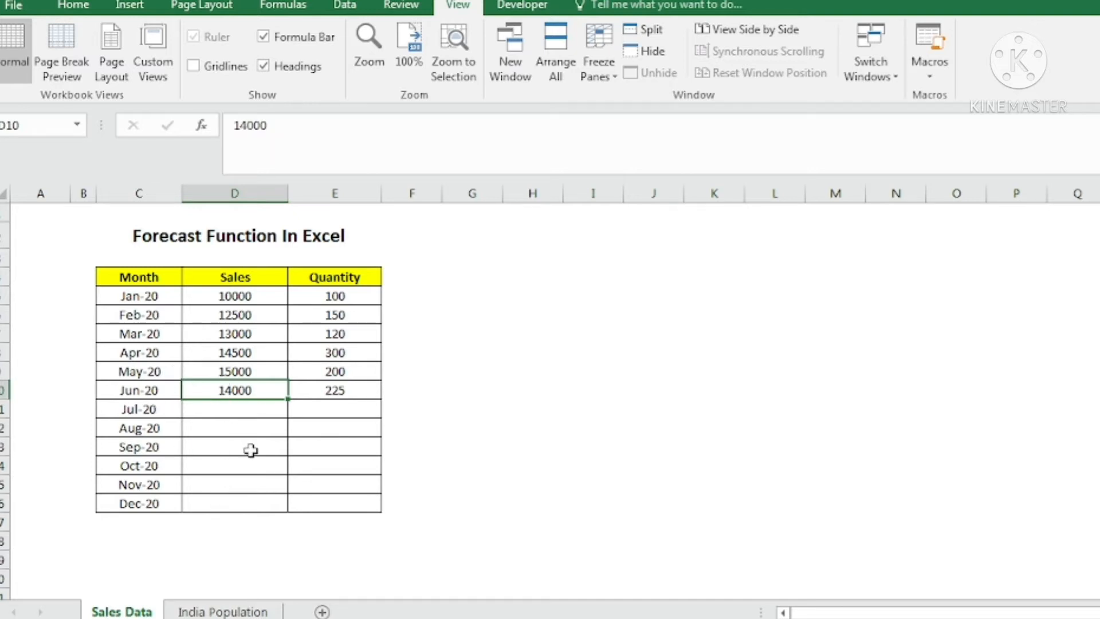
left_click(147, 295)
left_click_drag(147, 295, 150, 383)
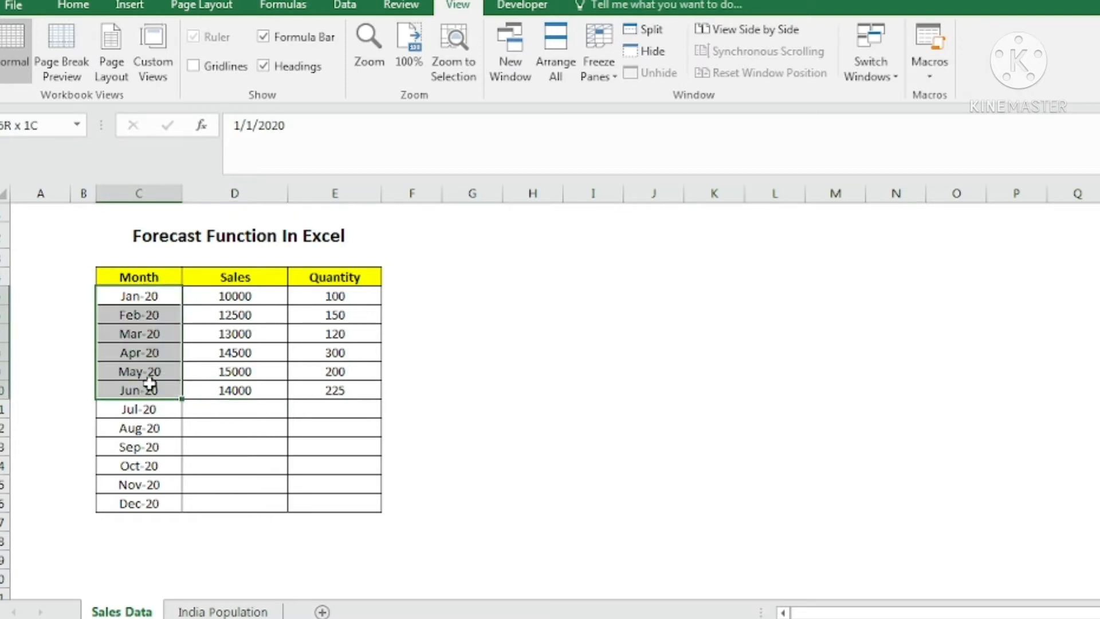
left_click(77, 297)
left_click(69, 328)
left_click(75, 411)
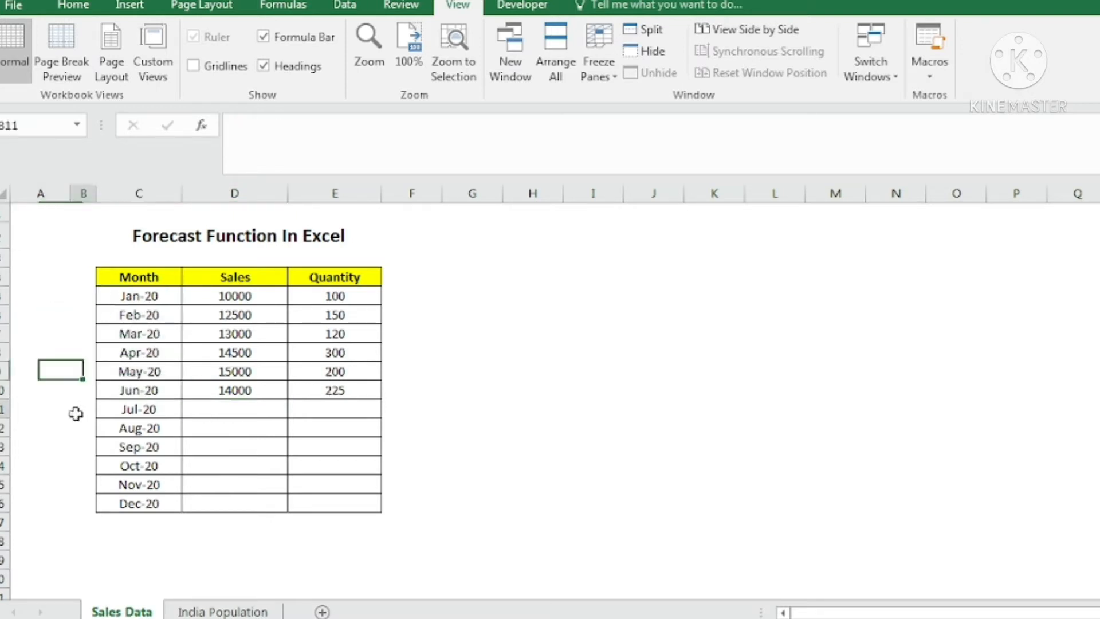
left_click(76, 460)
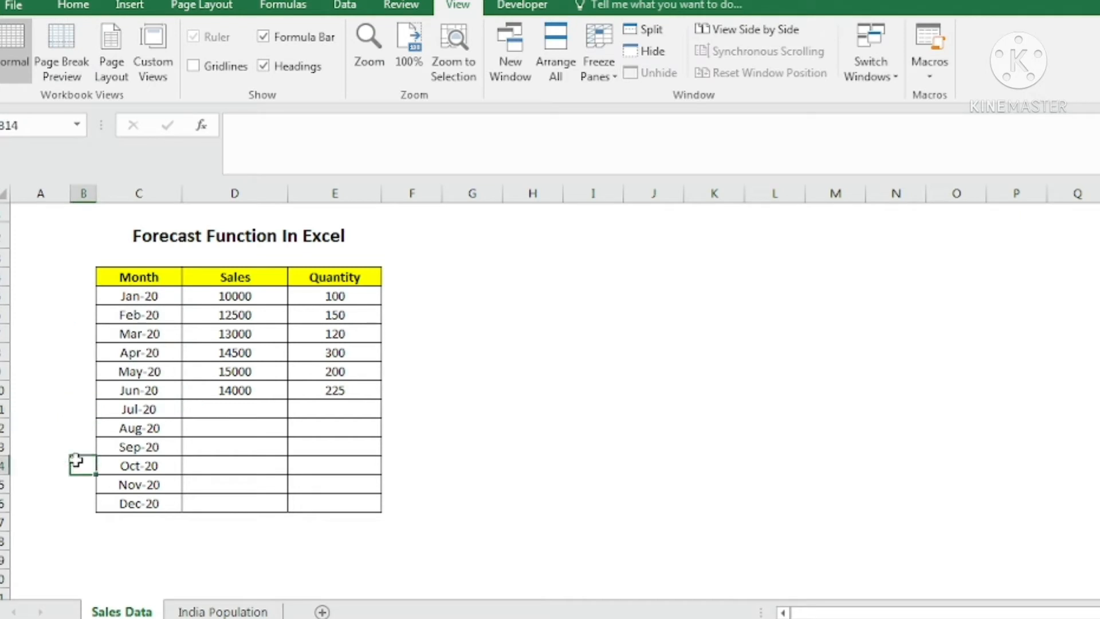
left_click(148, 295)
left_click(150, 370)
left_click(148, 409)
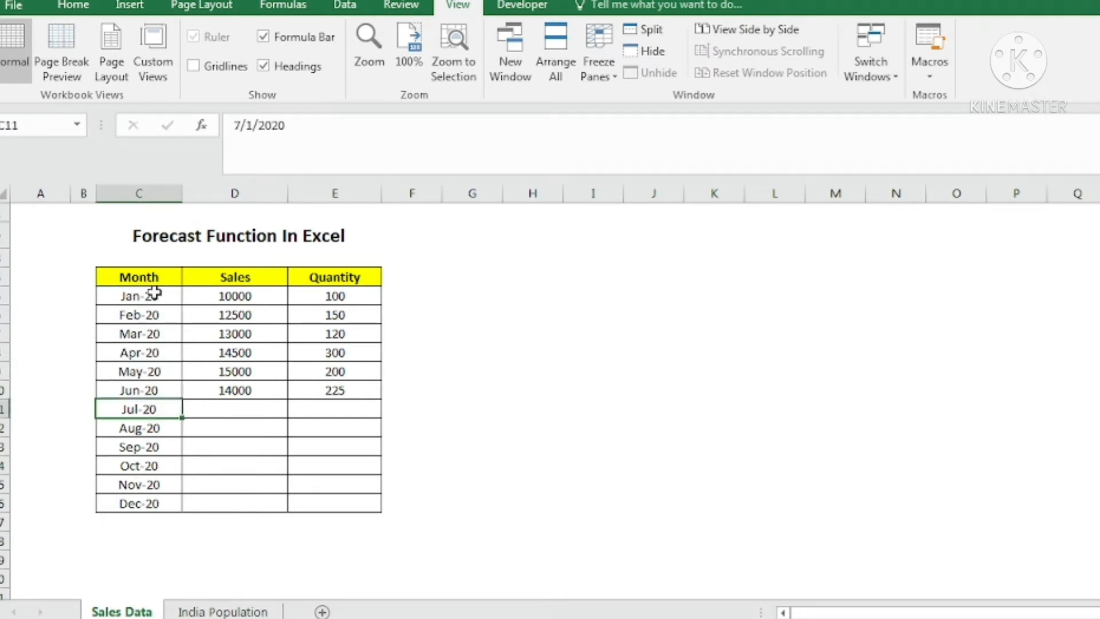
left_click_drag(153, 296, 156, 392)
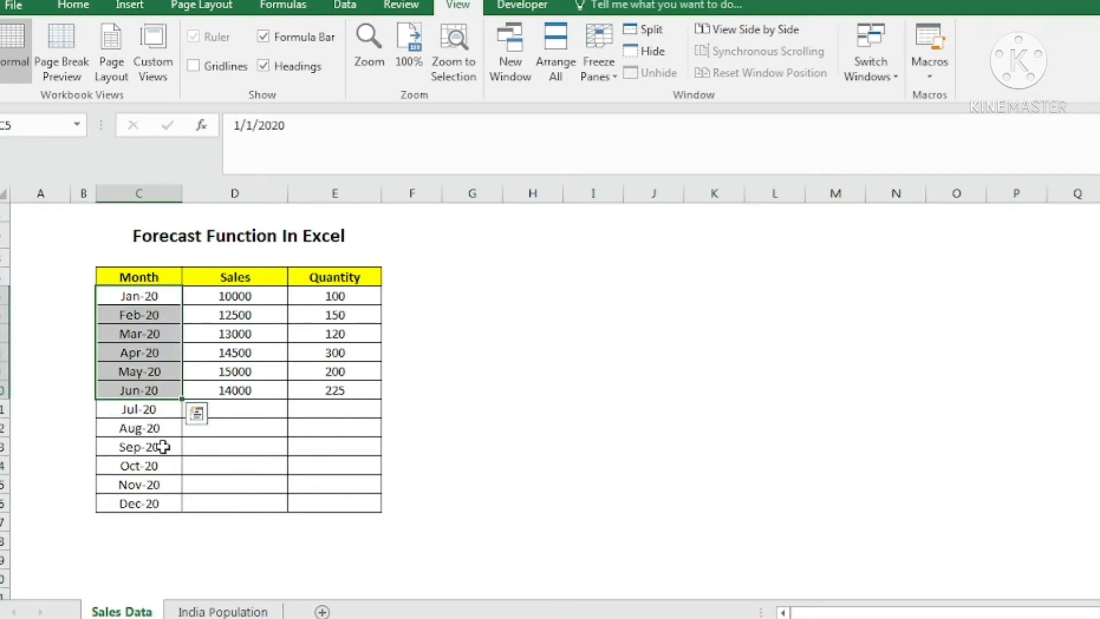
left_click(232, 299)
left_click_drag(237, 315, 233, 390)
left_click_drag(336, 291, 319, 392)
Review the descriptions of FORECAST's X, Known_ys and Known_xs arguments from the July sales cell, then discard the entry.
left_click(207, 407)
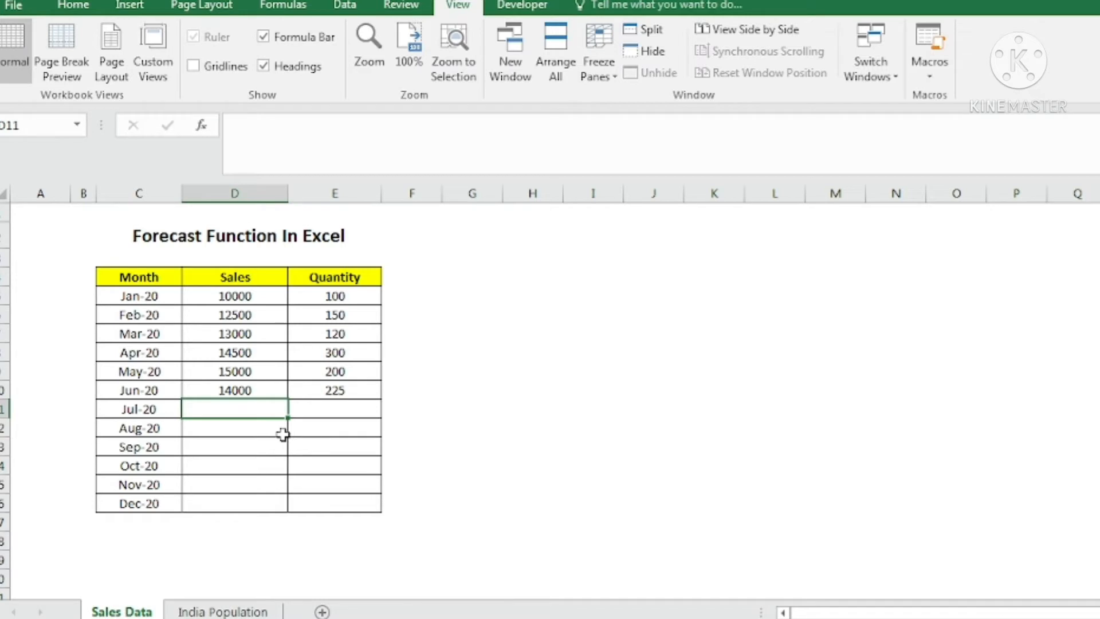
type("=forecas")
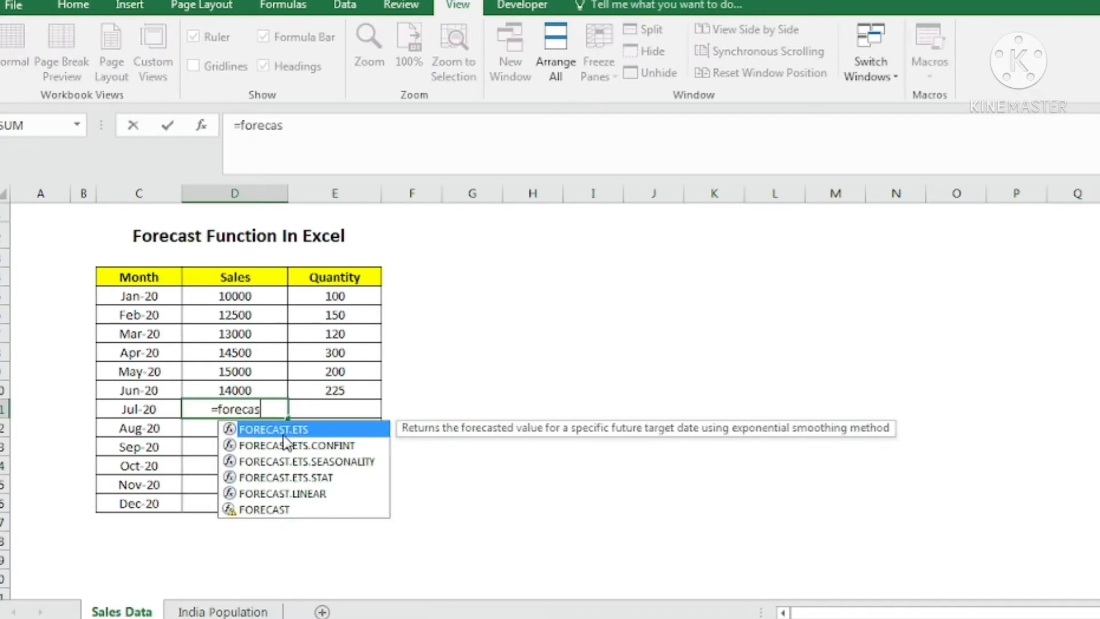
type("t")
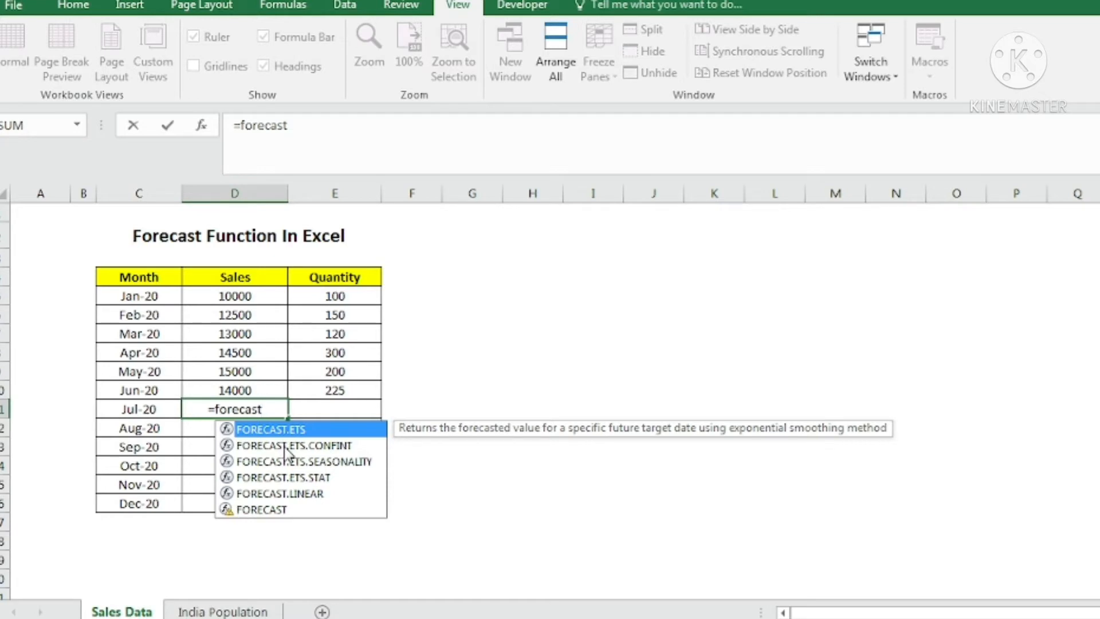
left_click(274, 513)
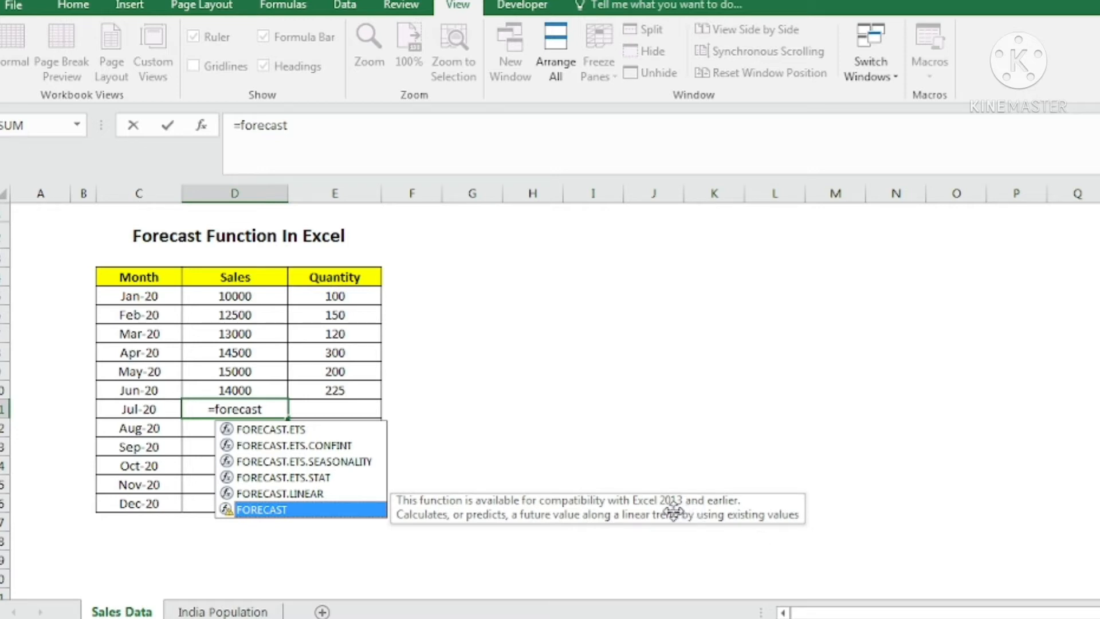
key("Tab")
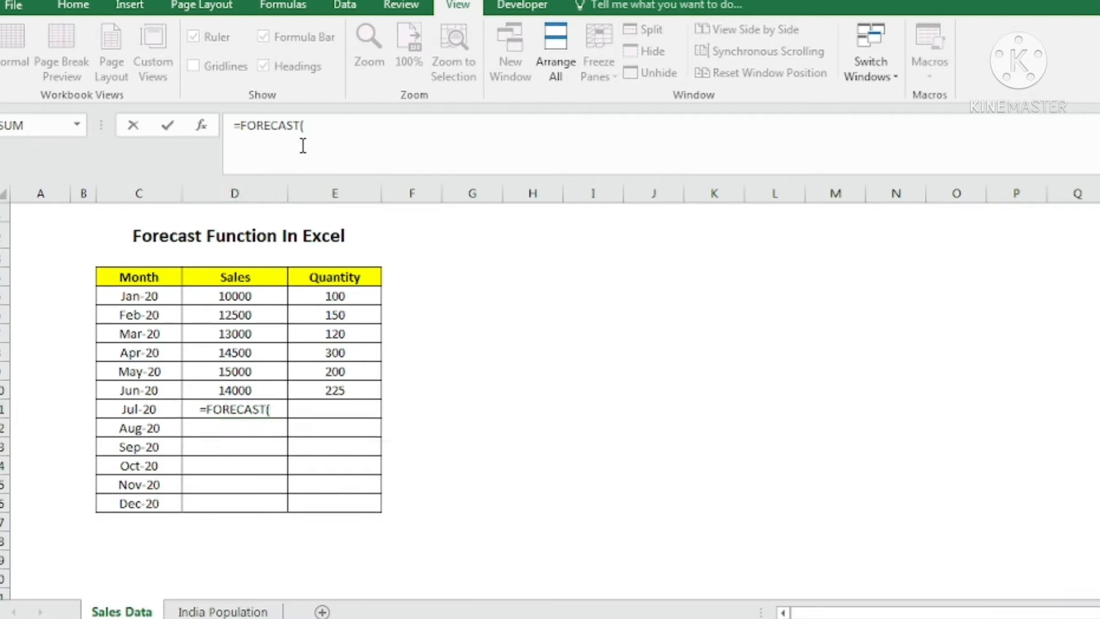
left_click(203, 127)
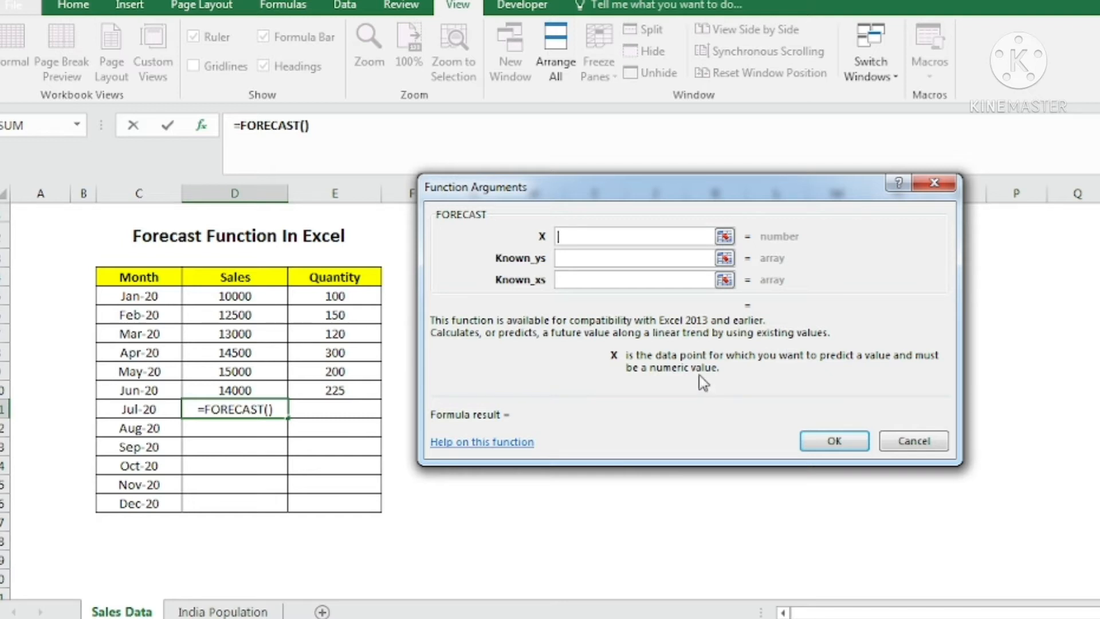
left_click(597, 257)
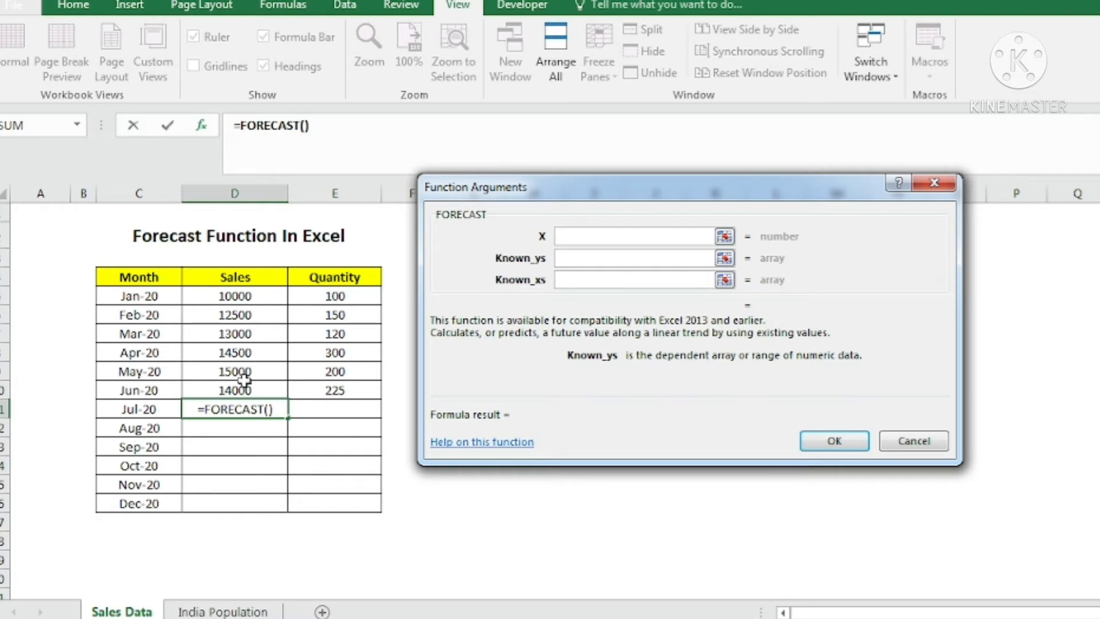
left_click(586, 279)
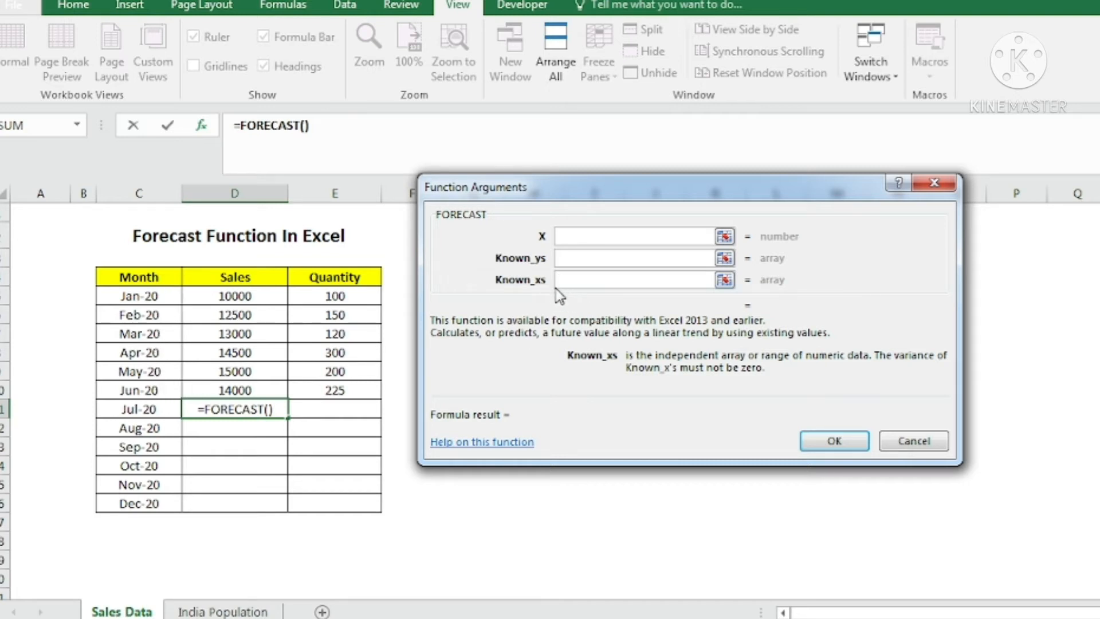
left_click(941, 442)
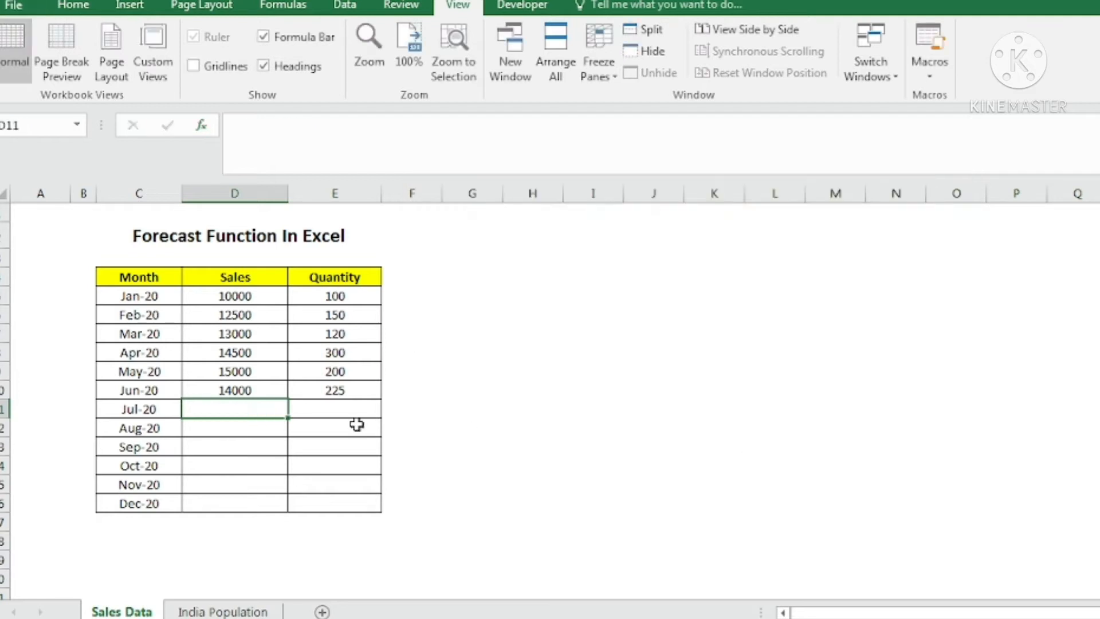
Enter =FORECAST(C11,$D$5:$D$10,$C$5:$C$10) in D11 to predict the July sales.
type("=forecas")
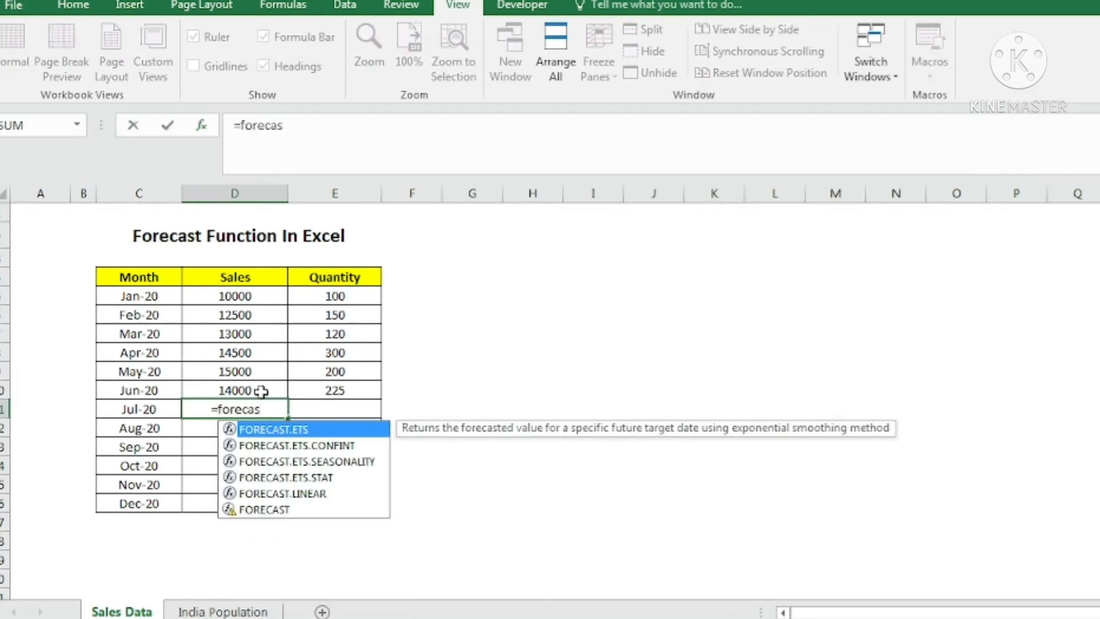
left_click(290, 511)
double_click(289, 512)
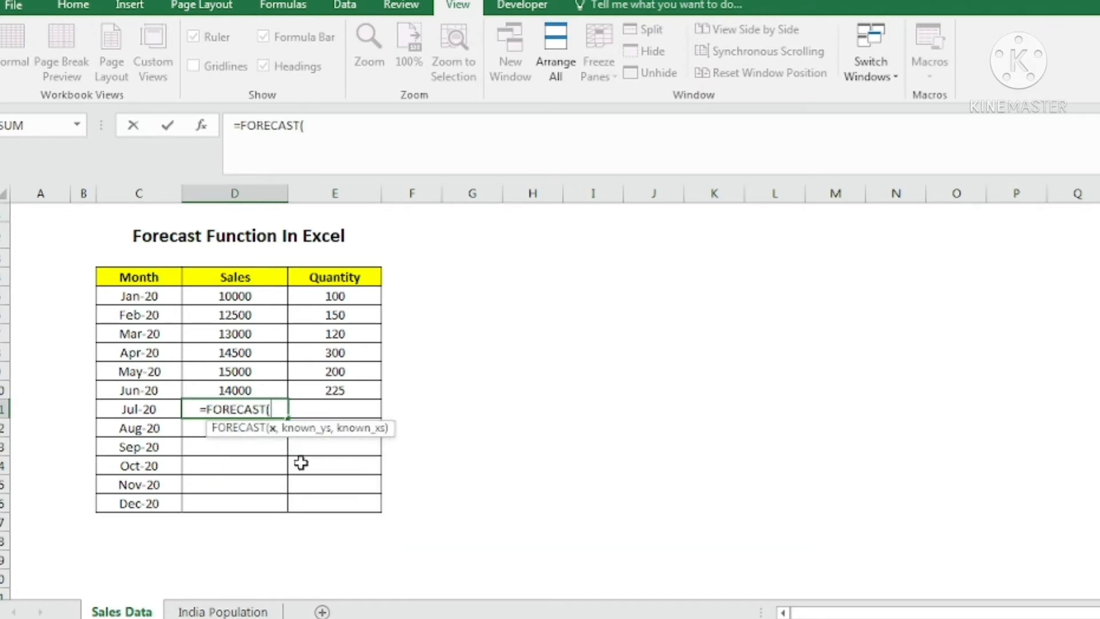
left_click(143, 408)
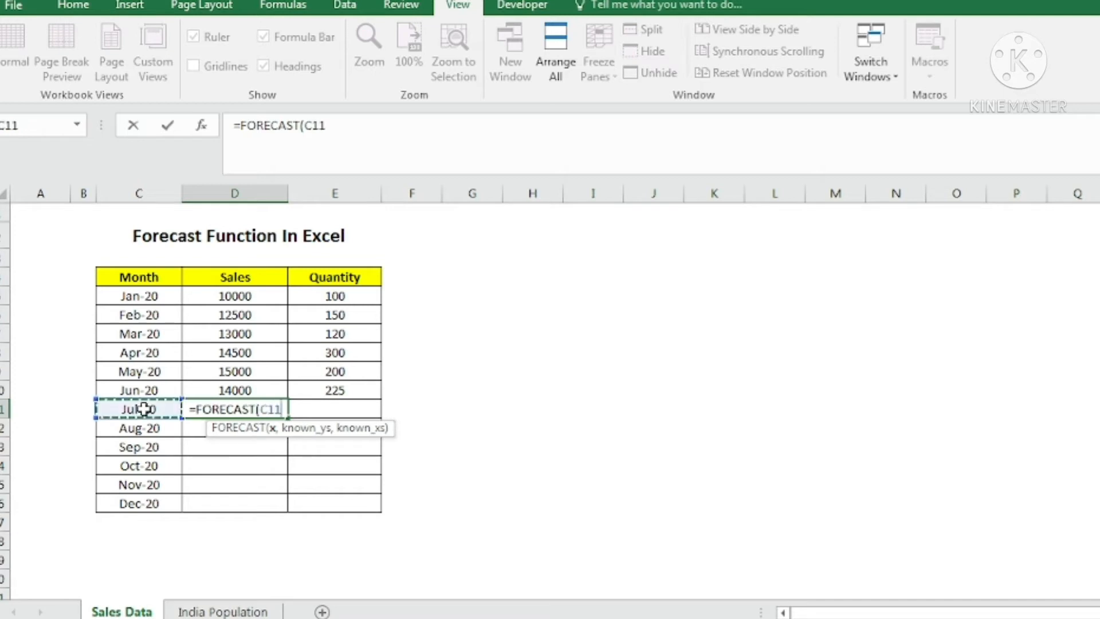
type(",")
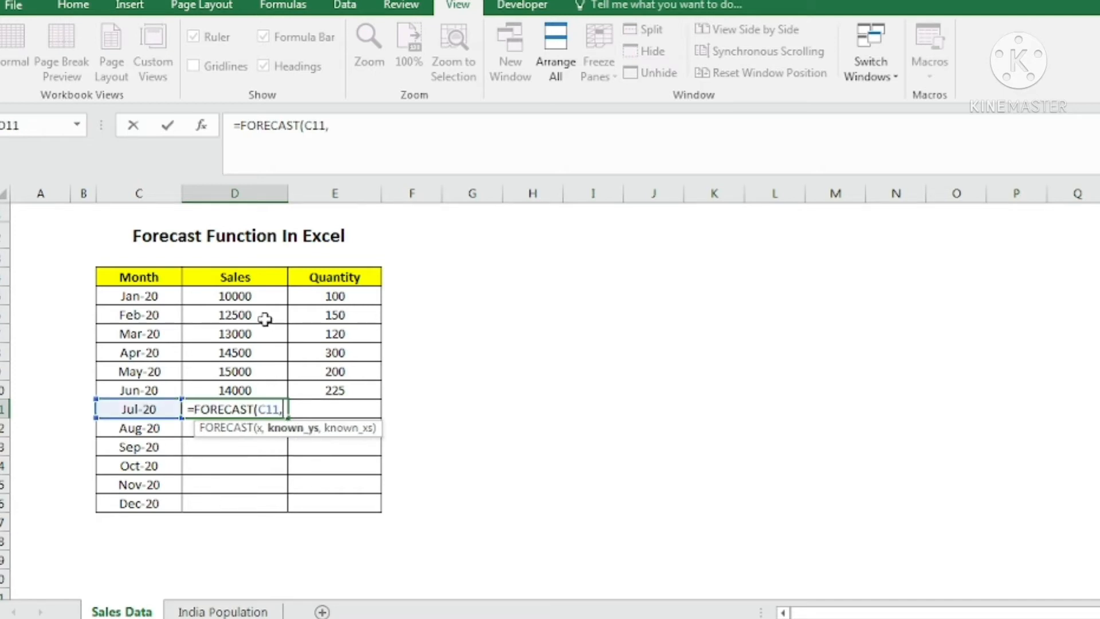
left_click_drag(259, 295, 242, 388)
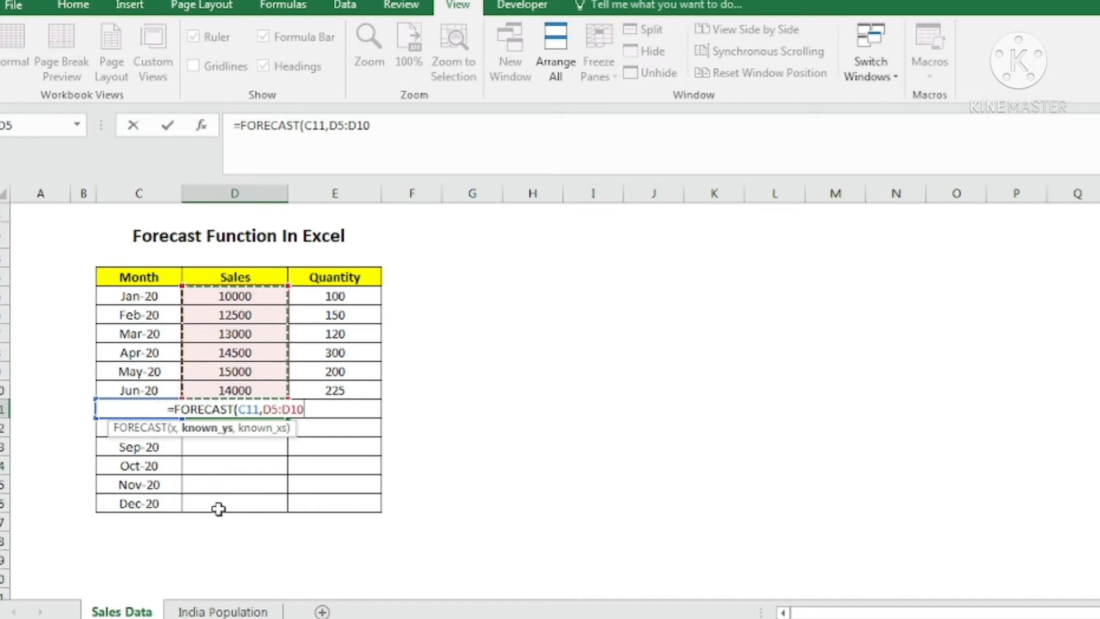
key("F4")
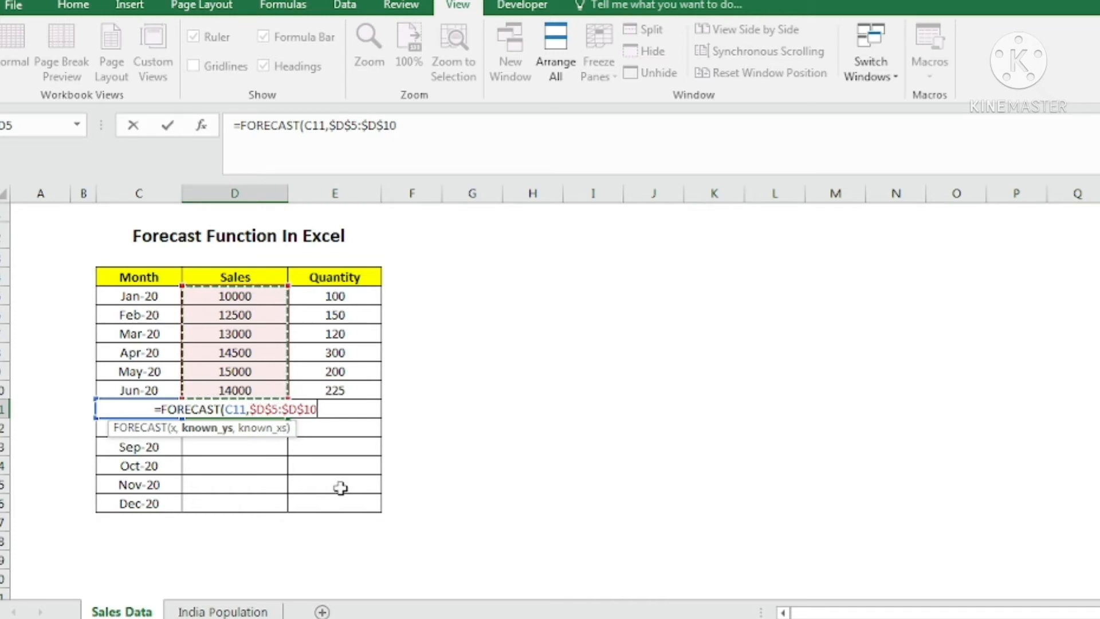
type(",")
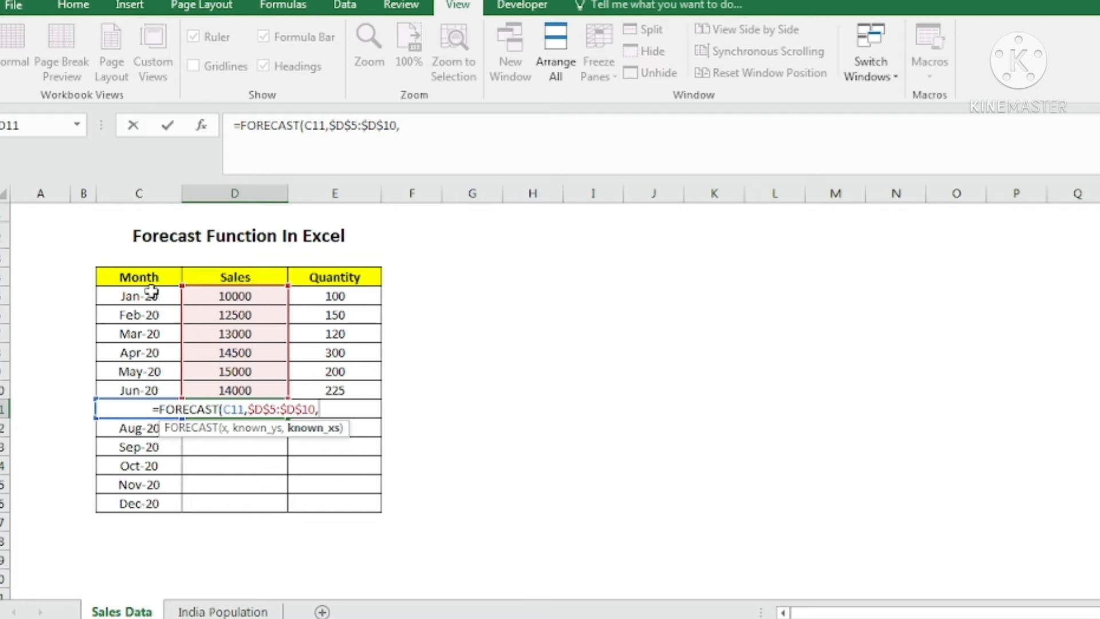
left_click_drag(146, 294, 152, 386)
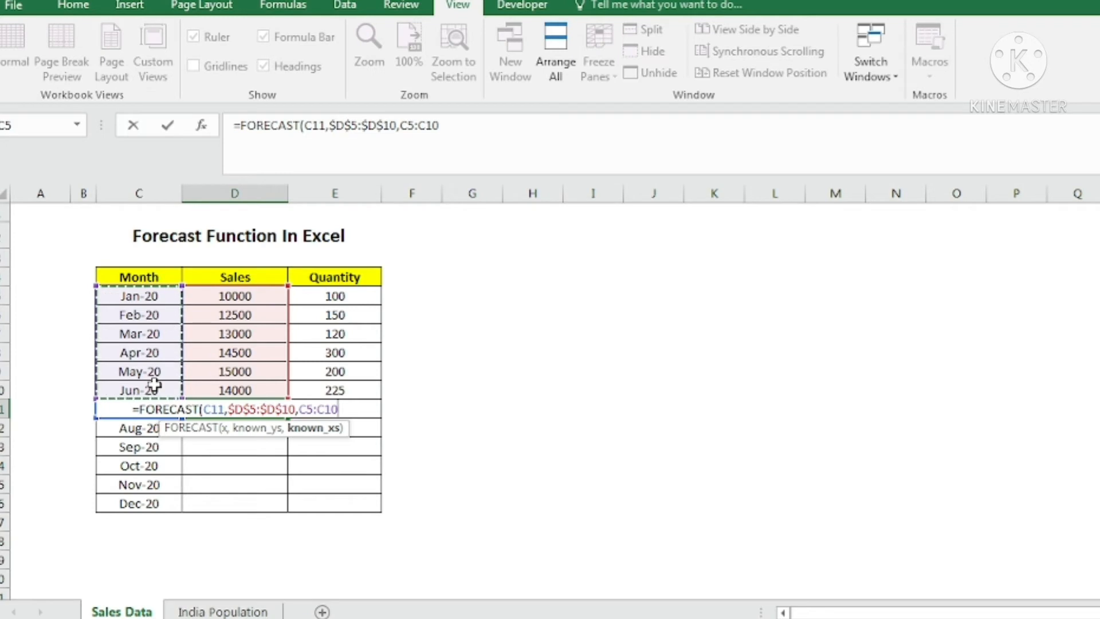
key("F4")
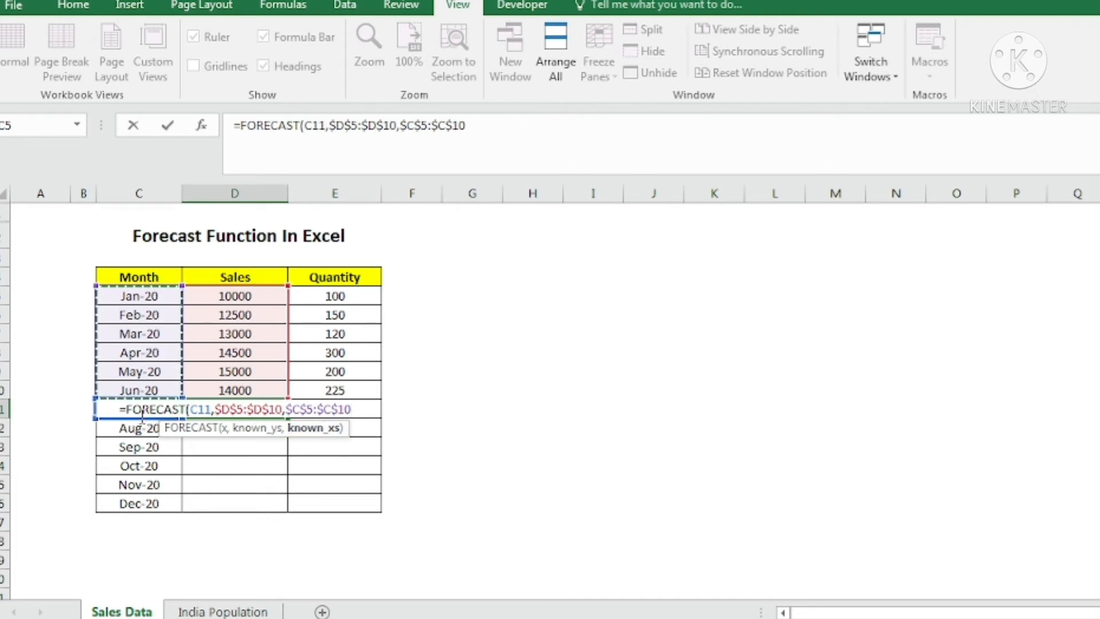
type(")")
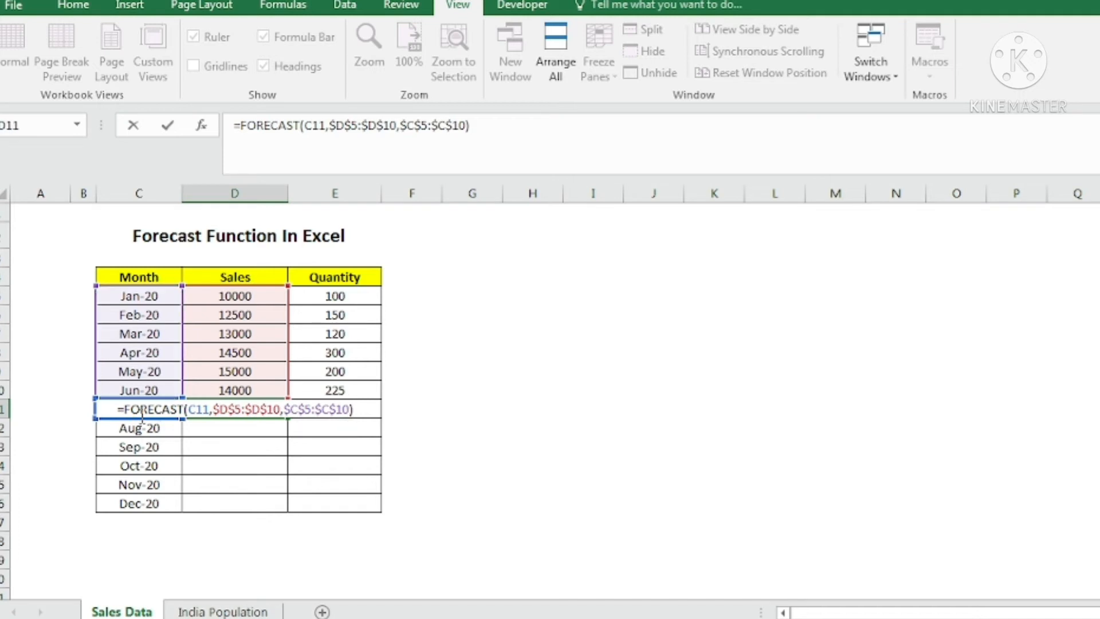
key("Return")
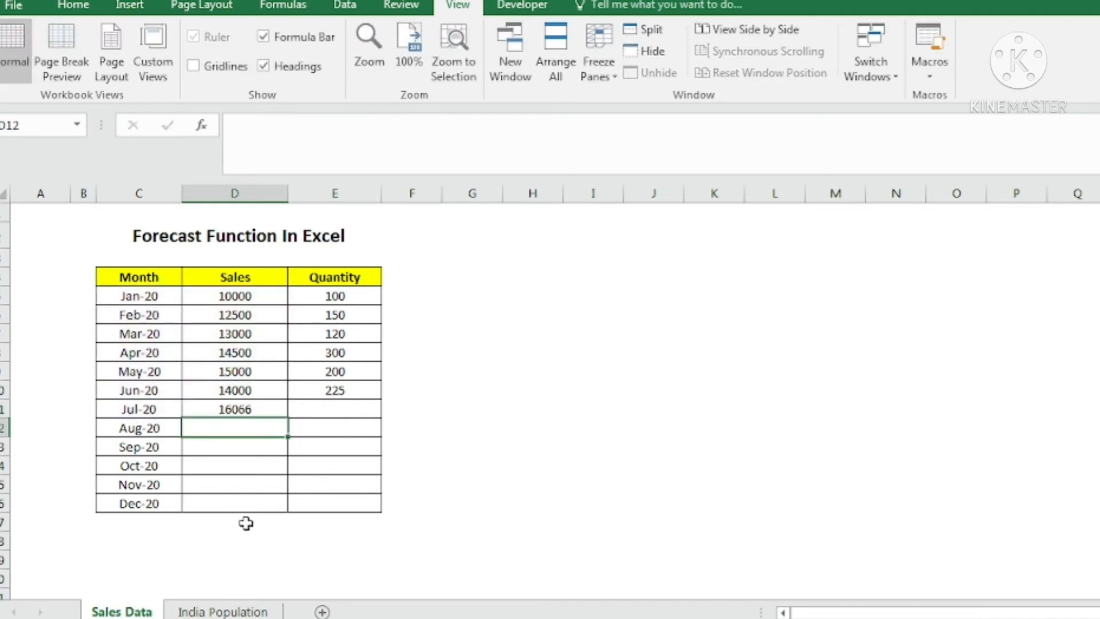
Copy the July sales forecast formula from D11 down through December in D16.
left_click(251, 300)
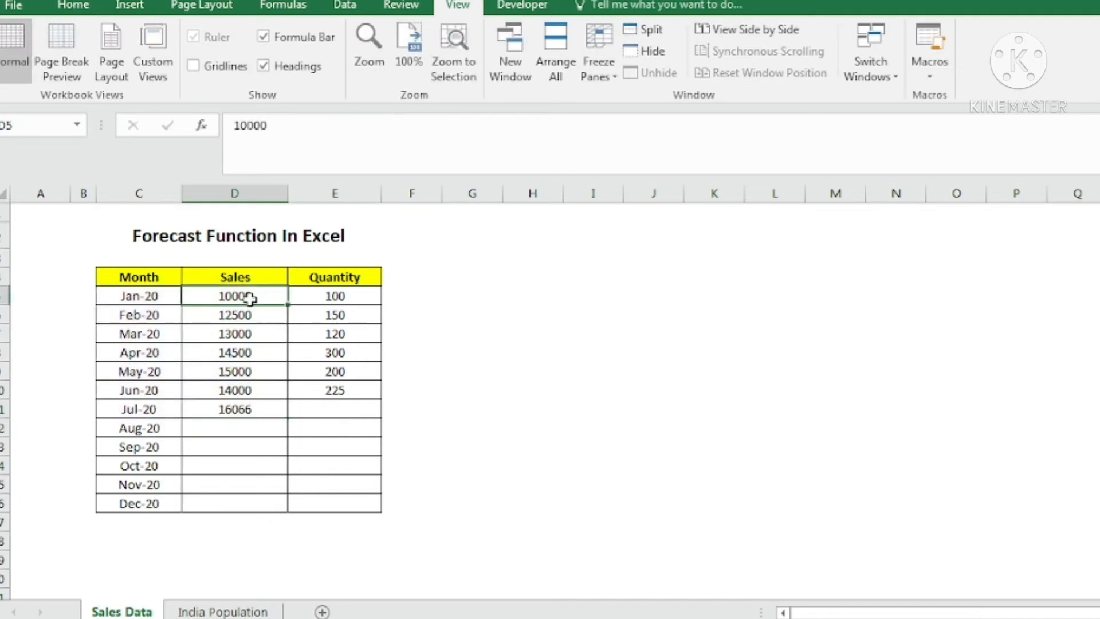
left_click(250, 312)
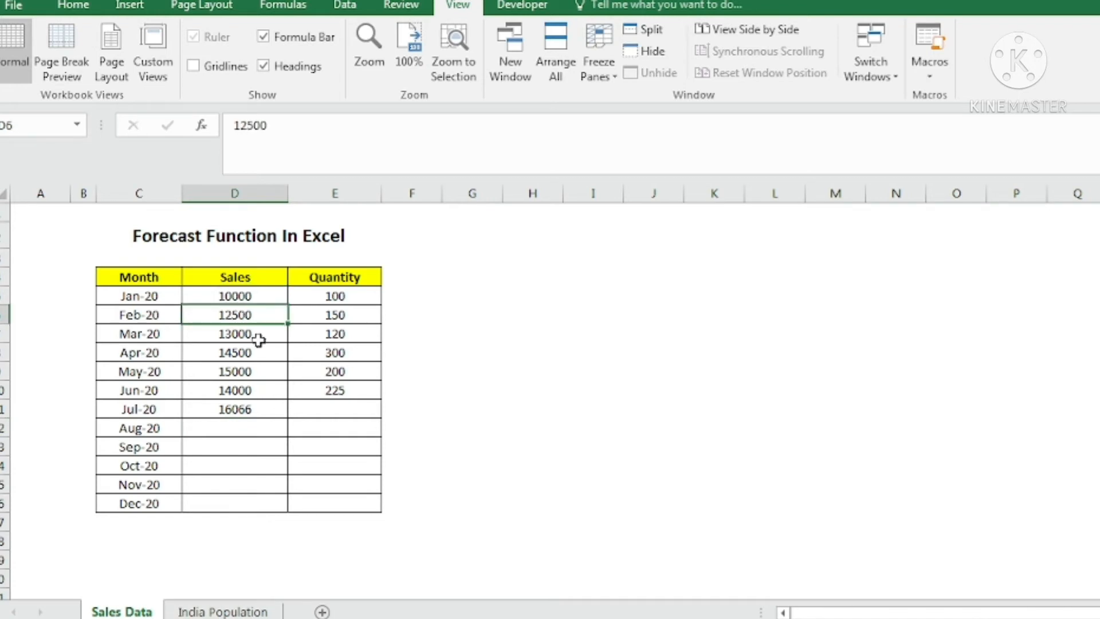
left_click(259, 336)
left_click(257, 352)
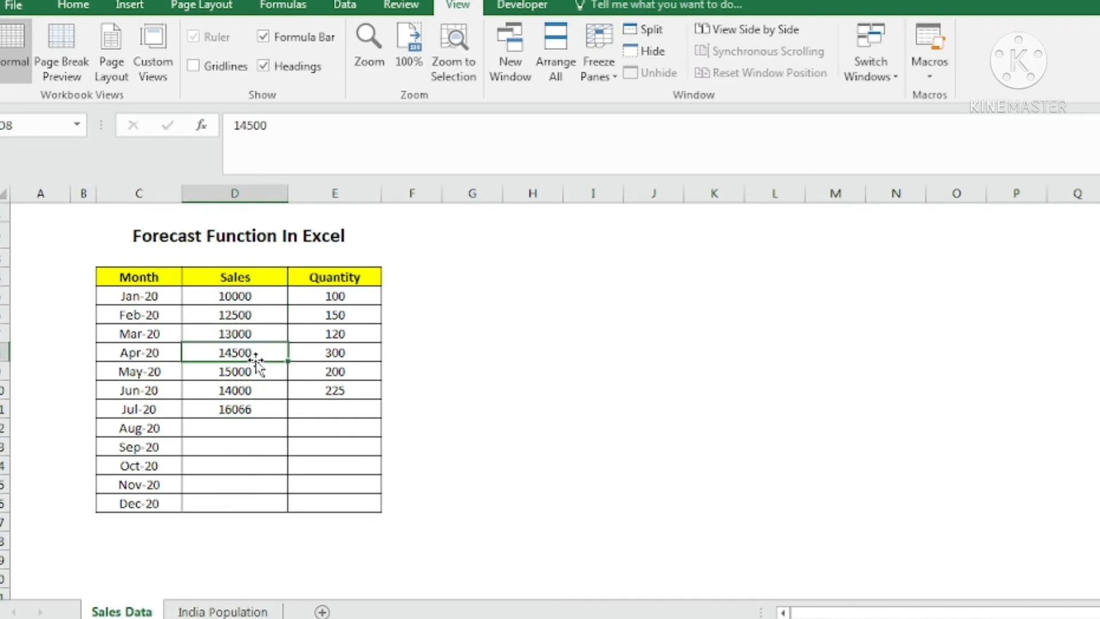
left_click(256, 371)
left_click(254, 389)
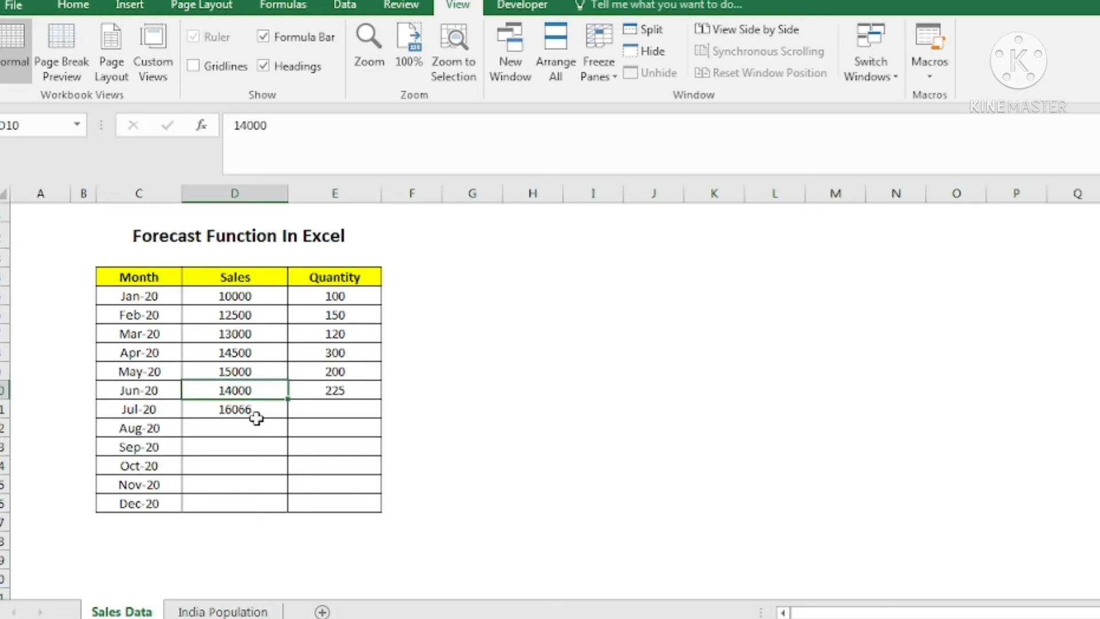
left_click(258, 417)
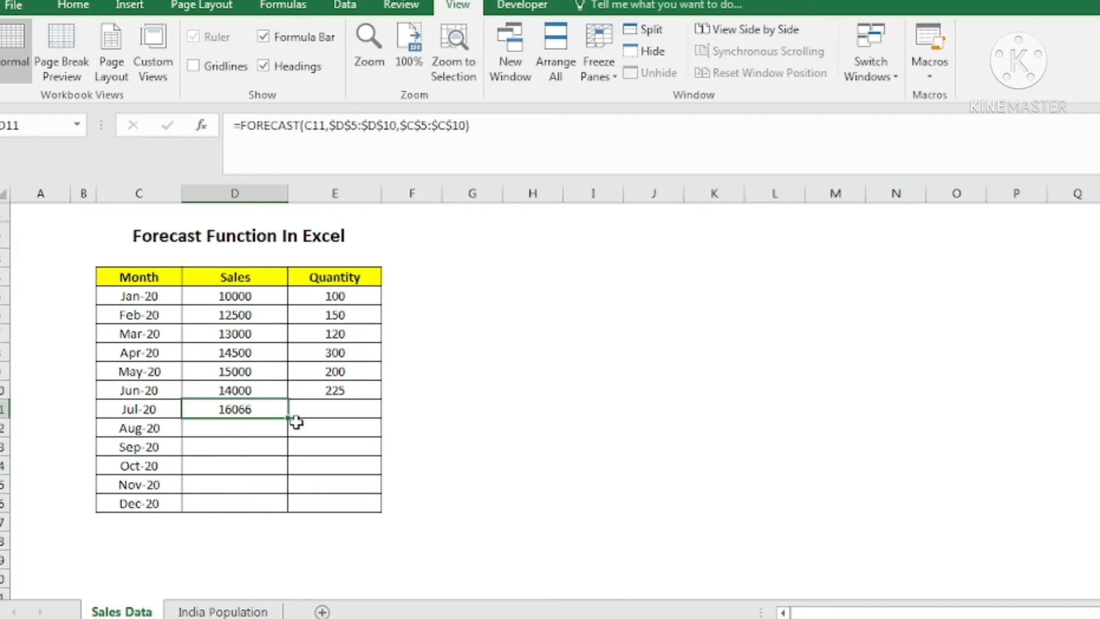
left_click_drag(289, 418, 279, 514)
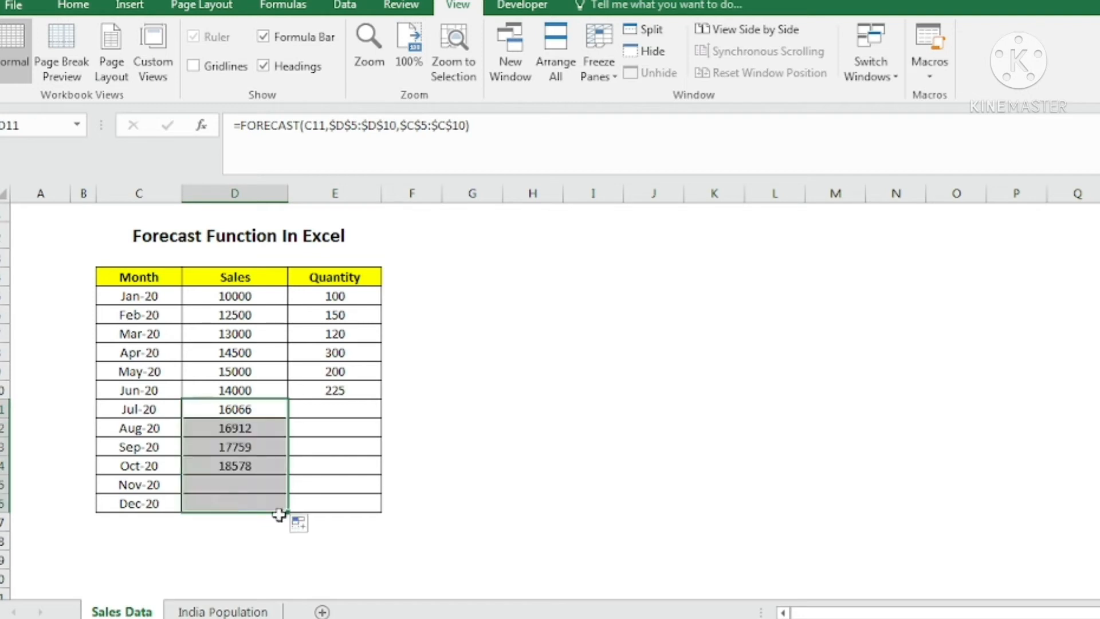
Compare the forecast sales for July to December with the January to June sales and check the forecast cells' formulas.
left_click(264, 408)
left_click_drag(264, 408, 248, 503)
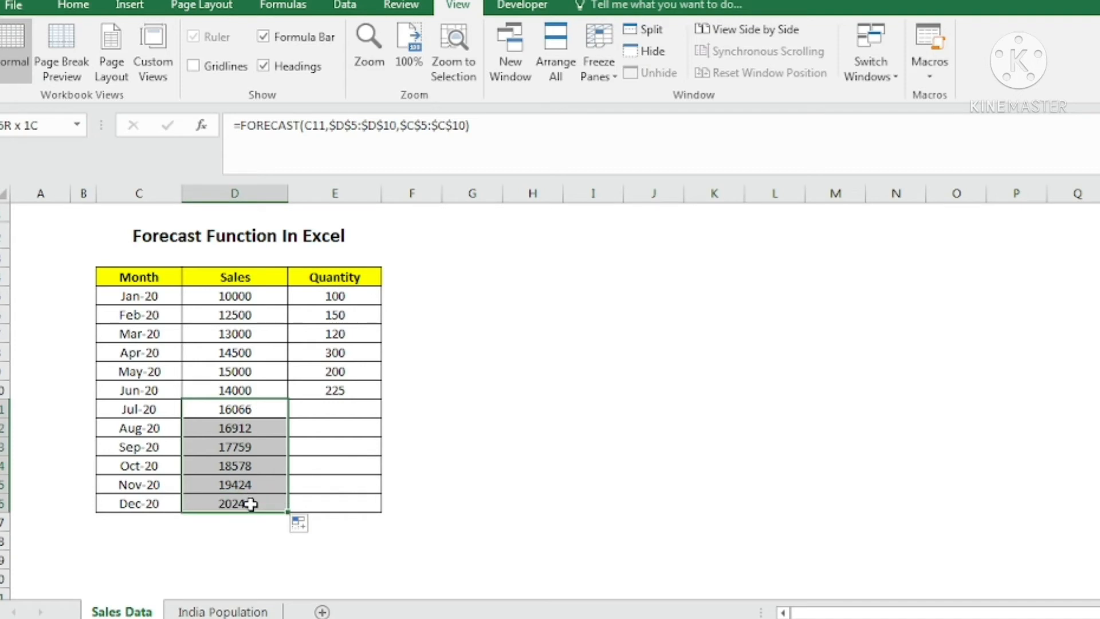
left_click_drag(234, 293, 237, 390)
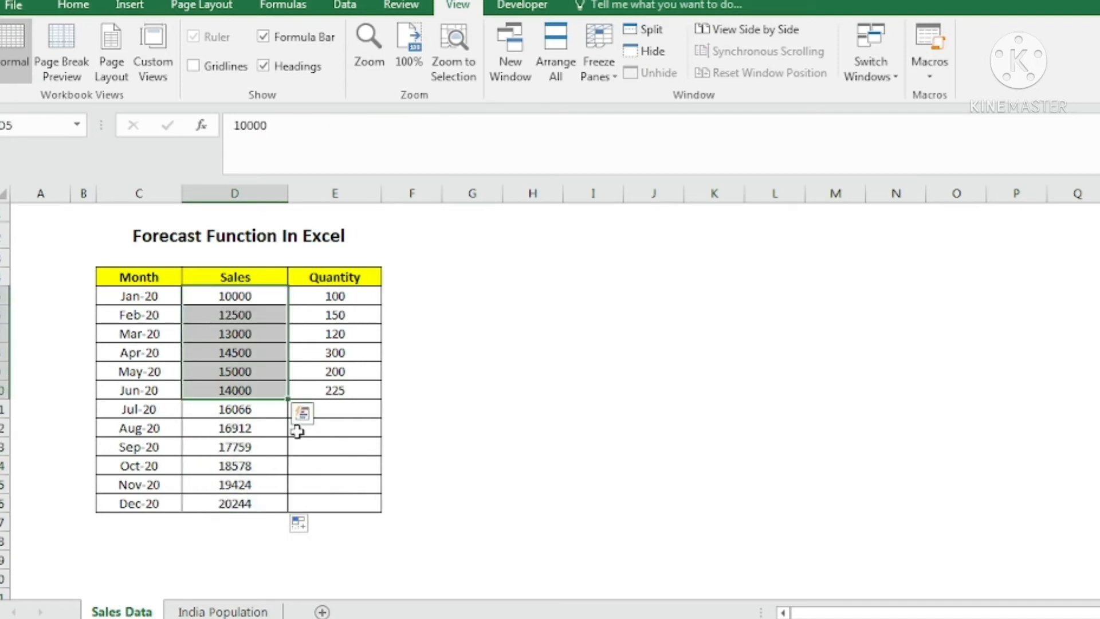
left_click(264, 409)
left_click(265, 445)
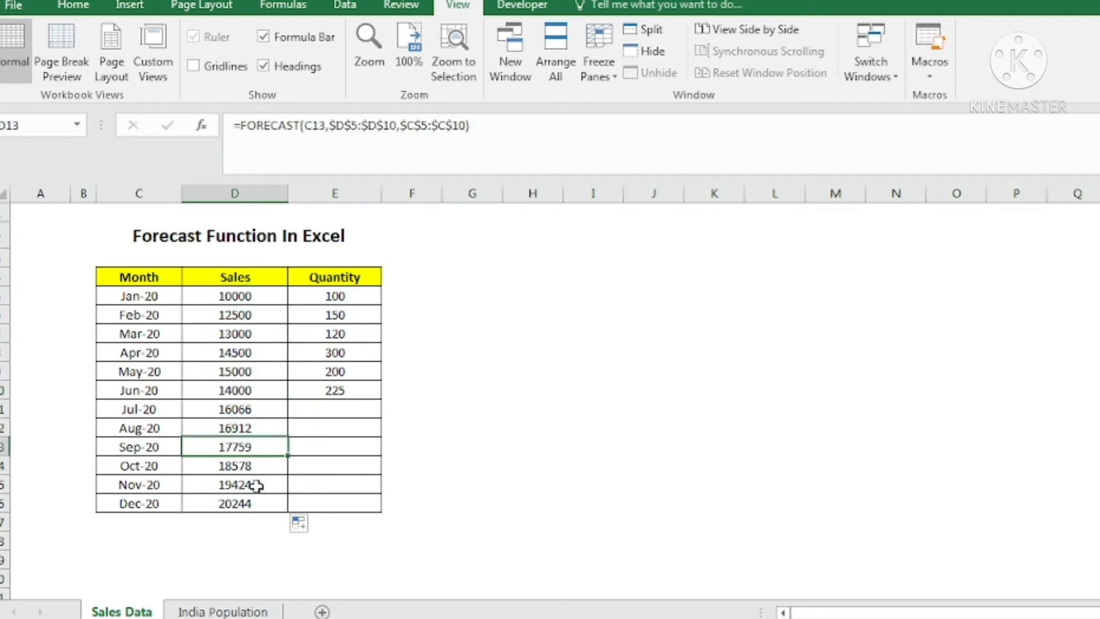
left_click(255, 484)
left_click(257, 505)
left_click(261, 409)
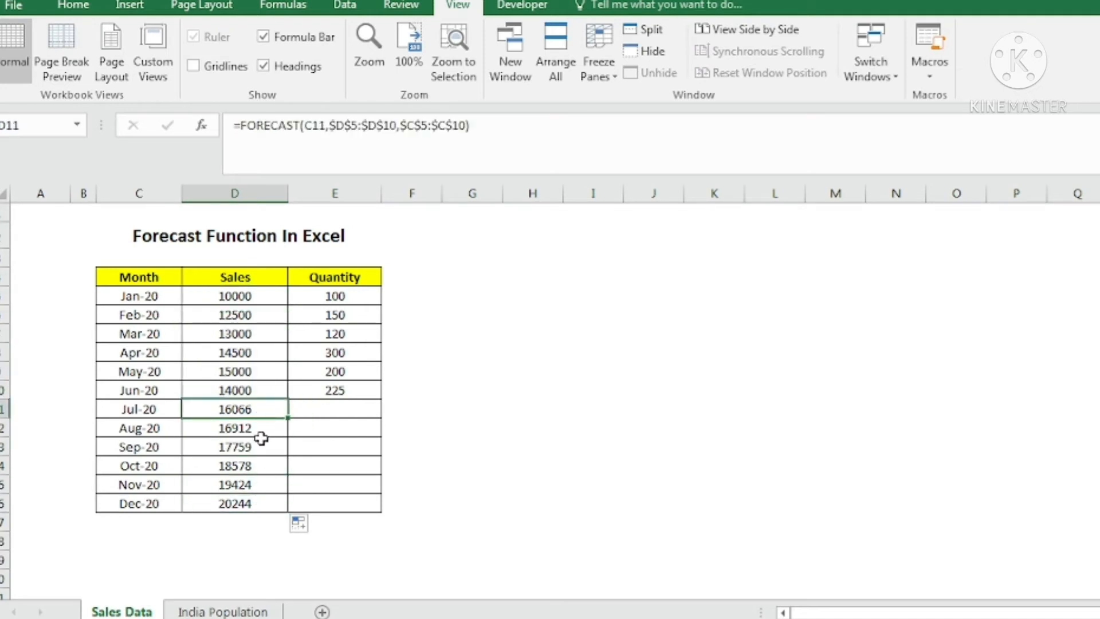
left_click(261, 446)
left_click(258, 481)
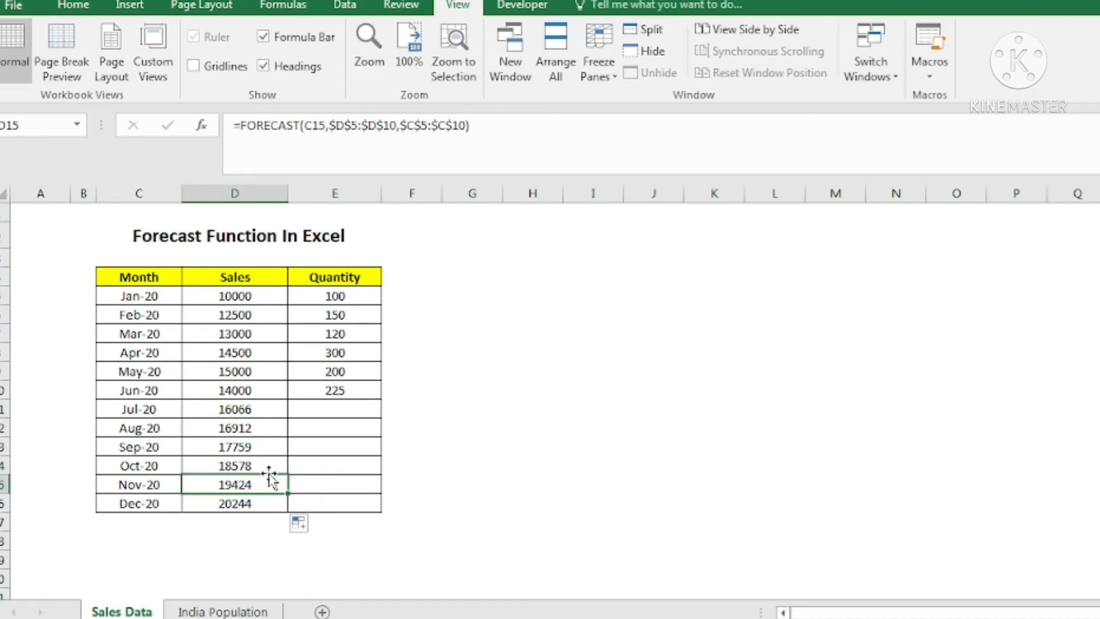
Enter =FORECAST(C11,$E$5:$E$10,$C$5:$C$10) in E11 to predict the July quantity.
left_click(308, 409)
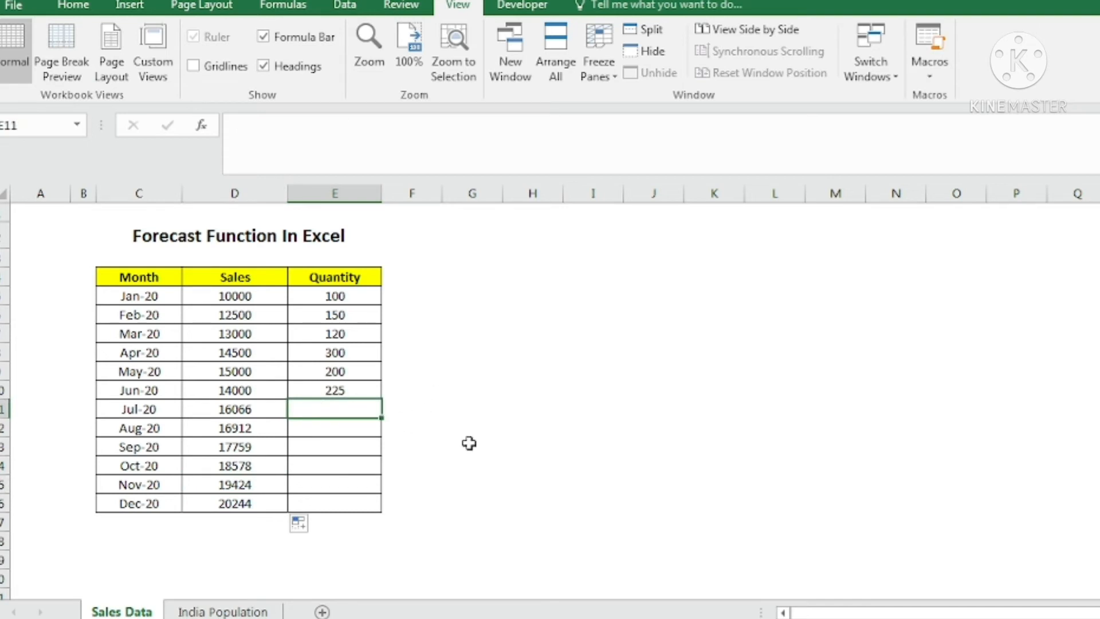
type("=fore")
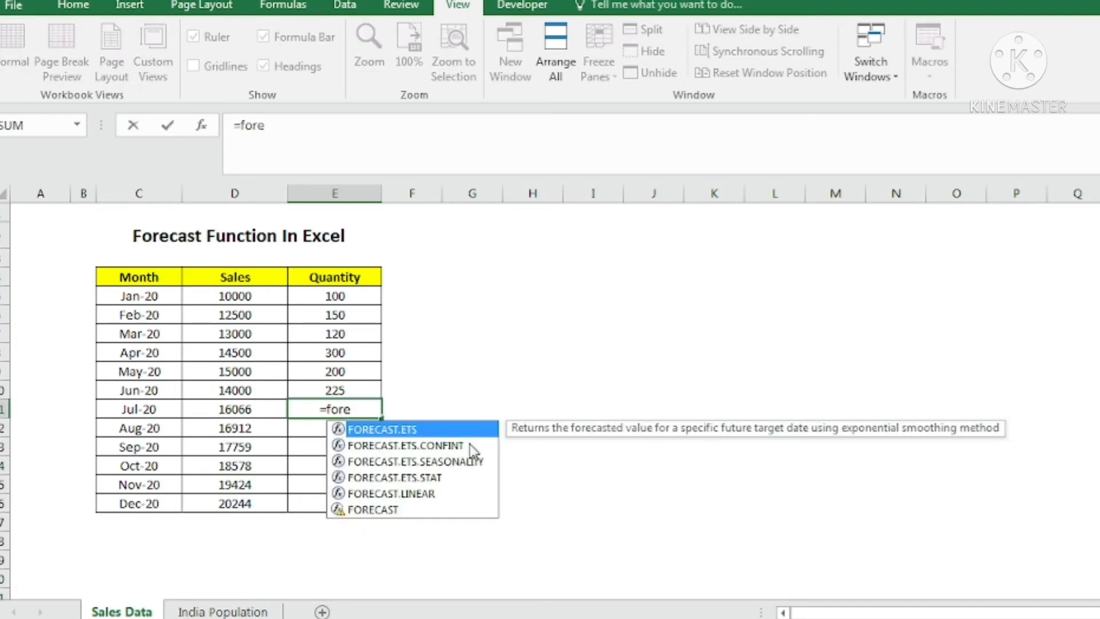
type("cast")
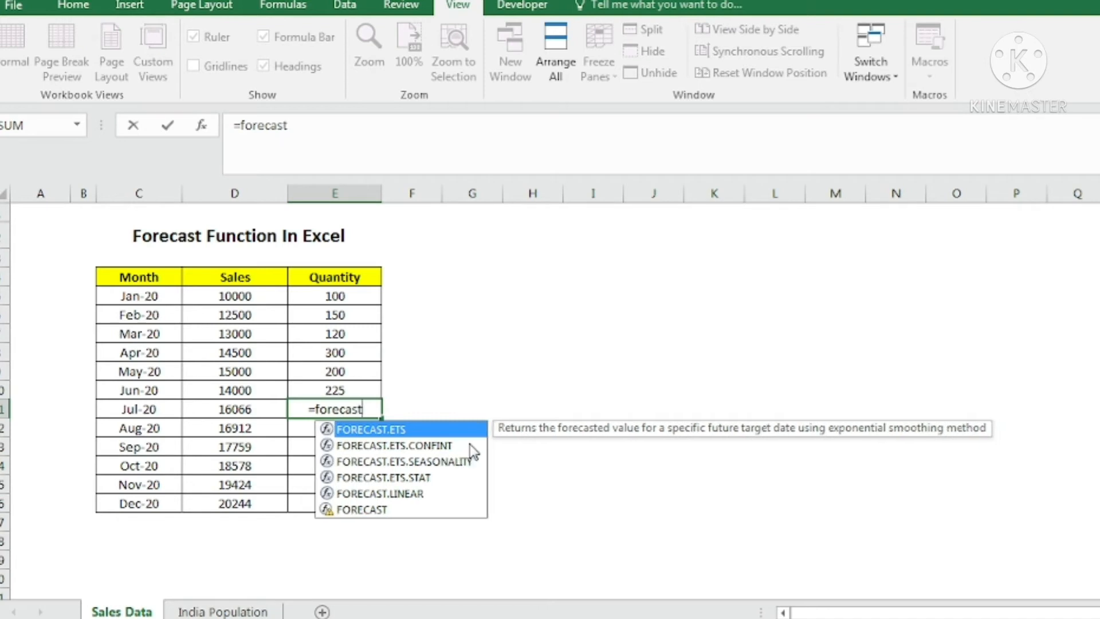
left_click(367, 509)
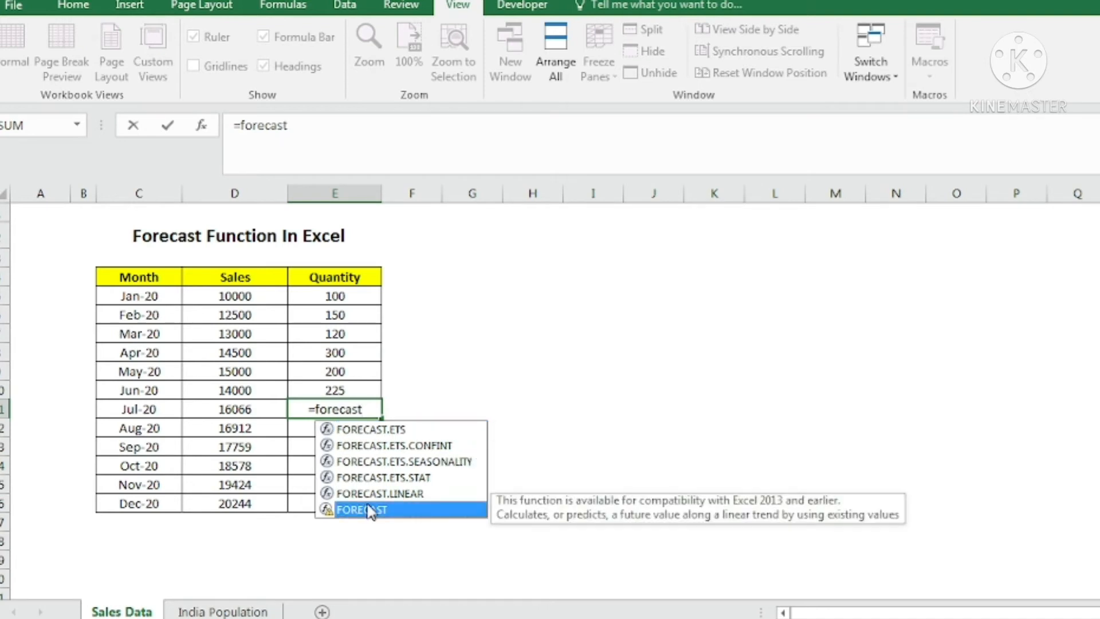
double_click(407, 519)
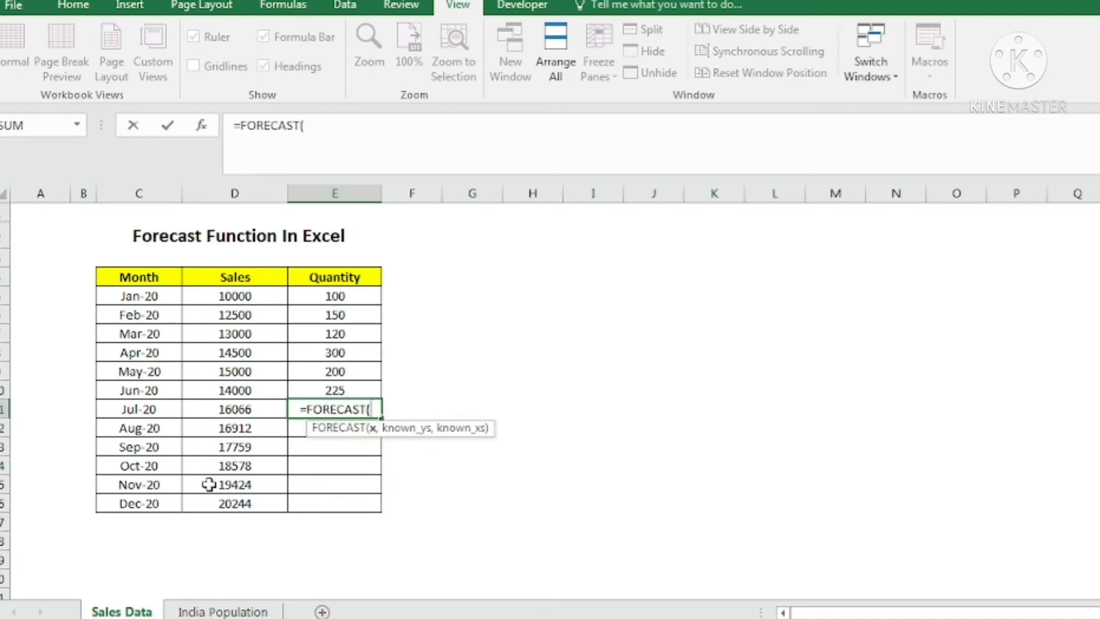
left_click(143, 411)
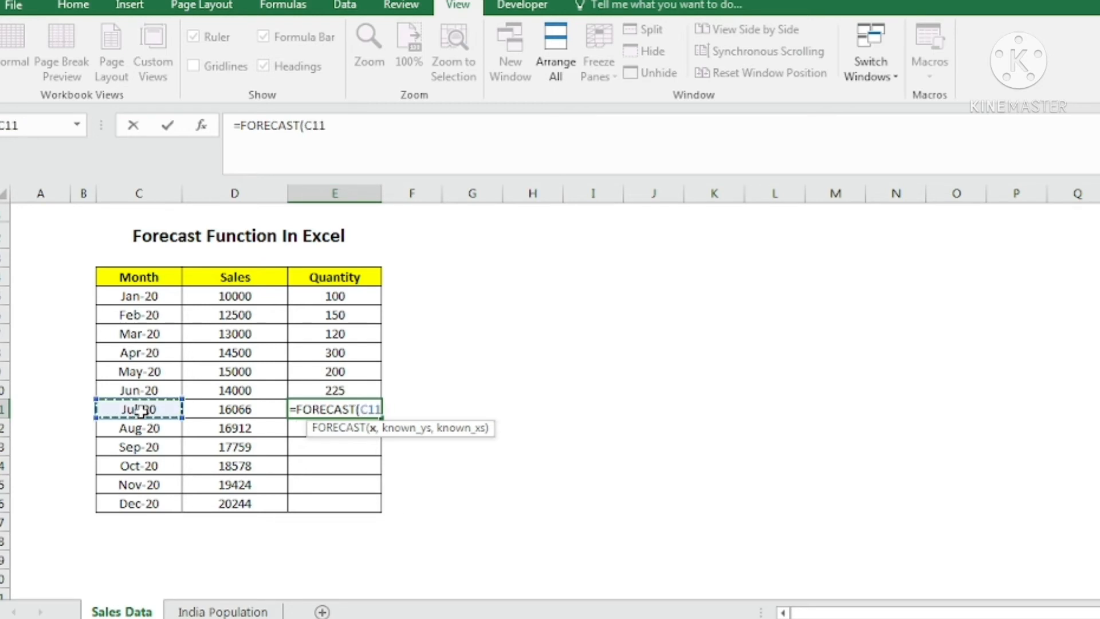
type(",")
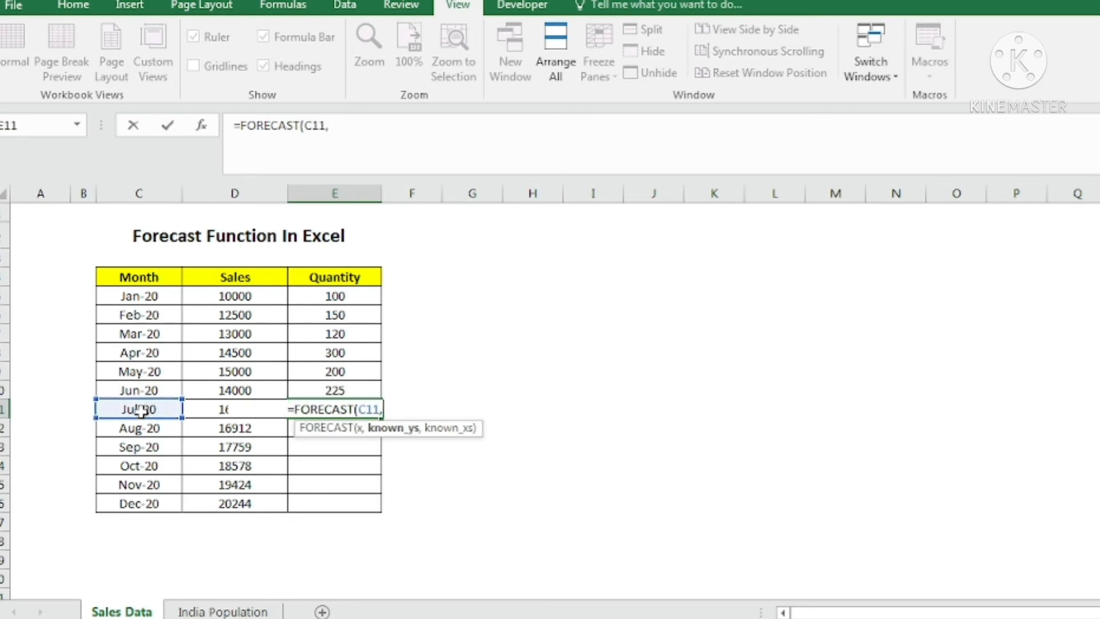
left_click(364, 292)
left_click_drag(364, 292, 364, 389)
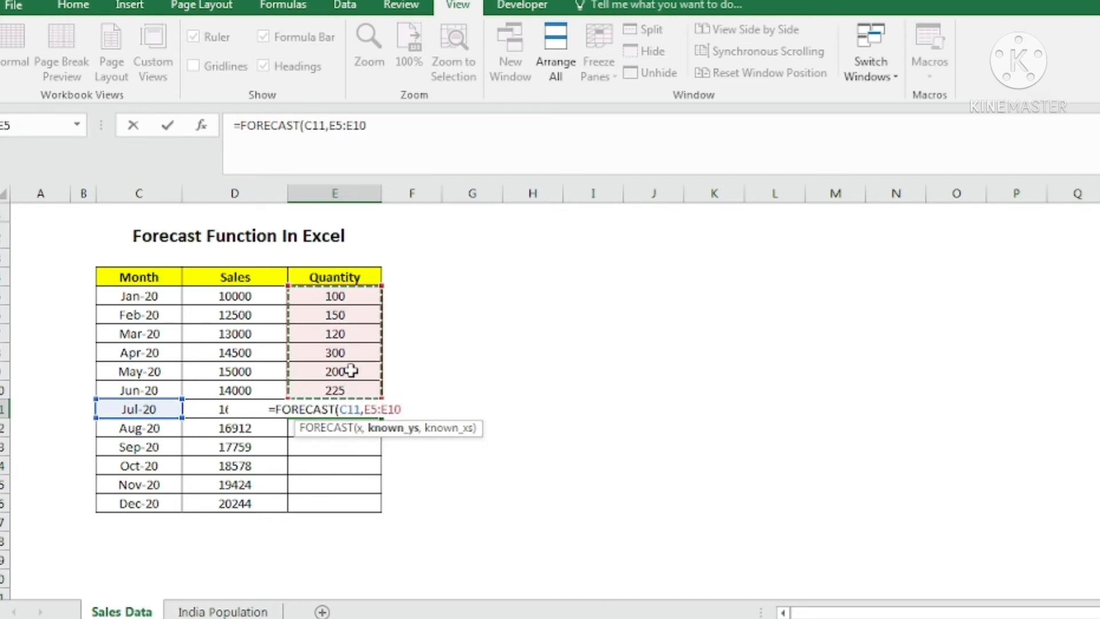
key("F4")
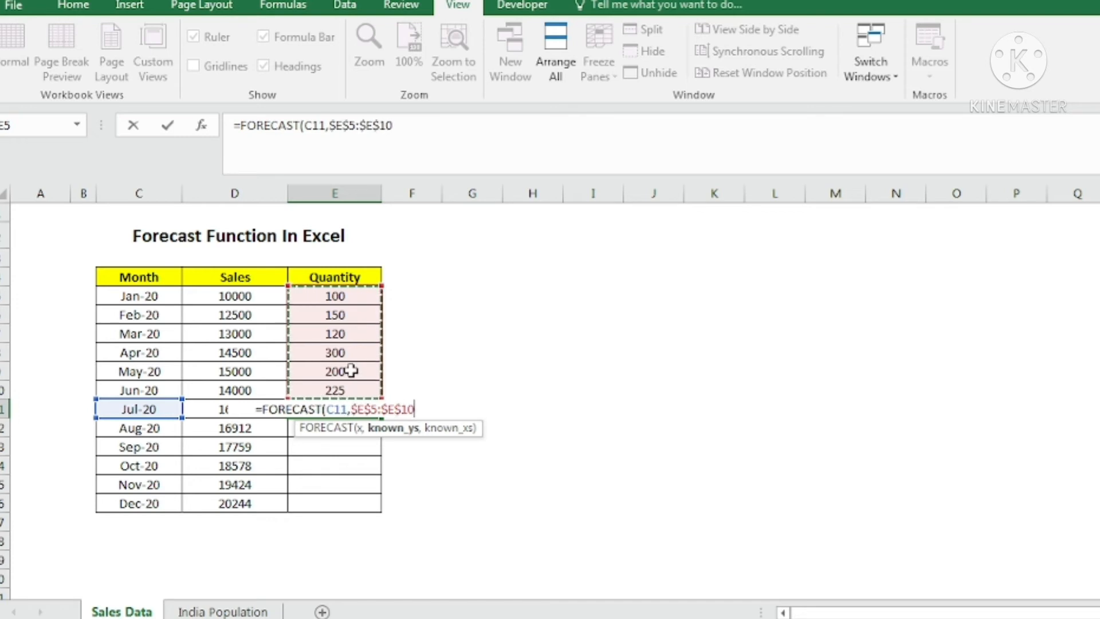
type(",")
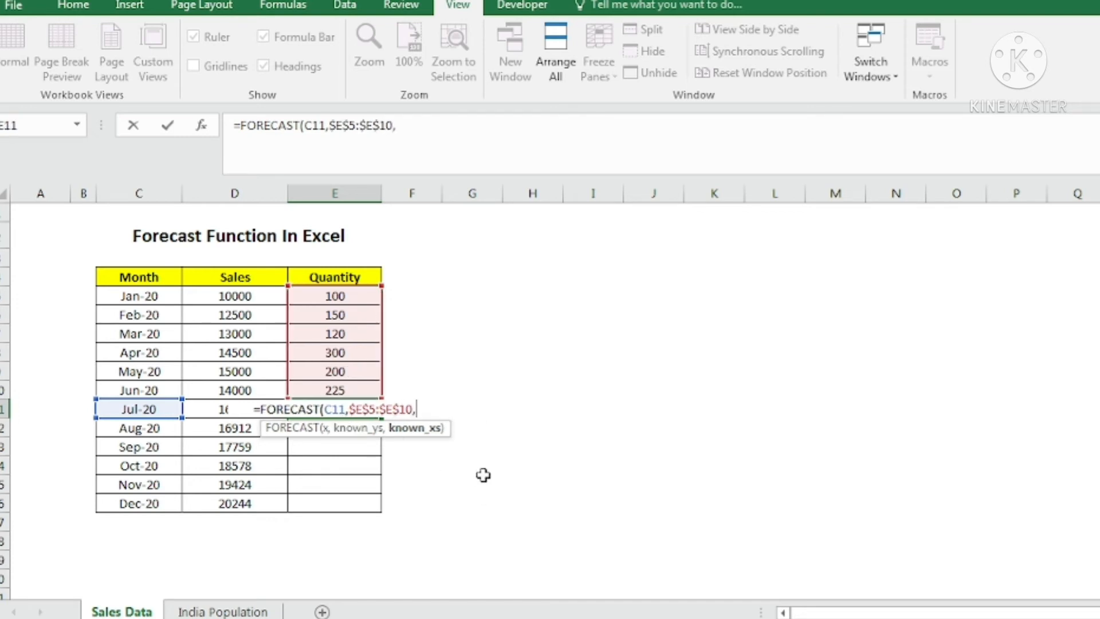
left_click(165, 299)
left_click_drag(165, 299, 147, 388)
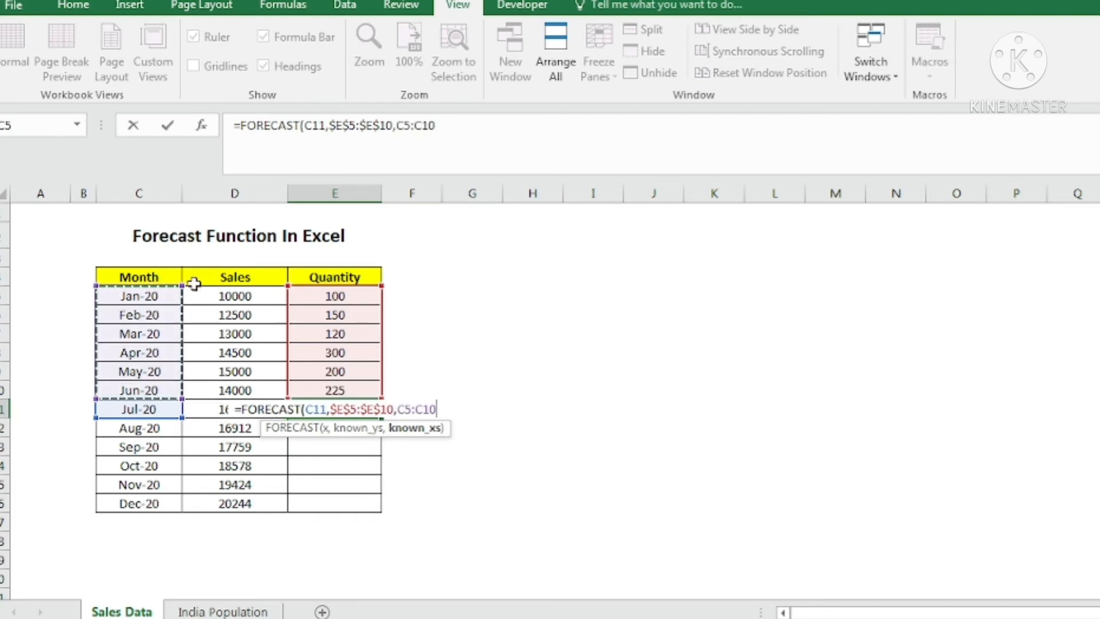
key("F4")
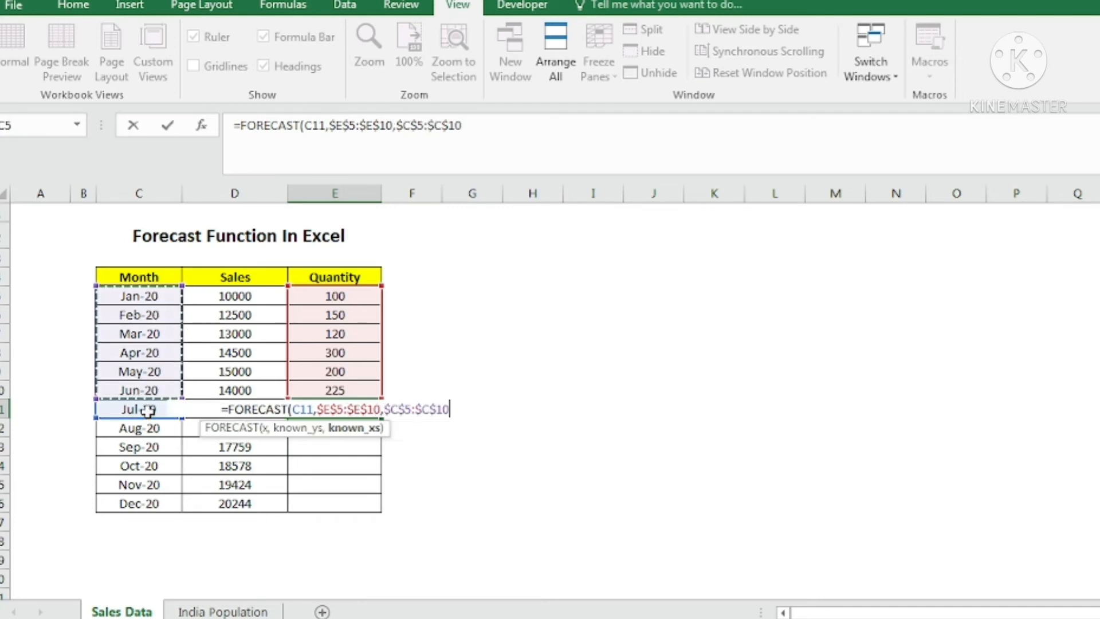
key("Return")
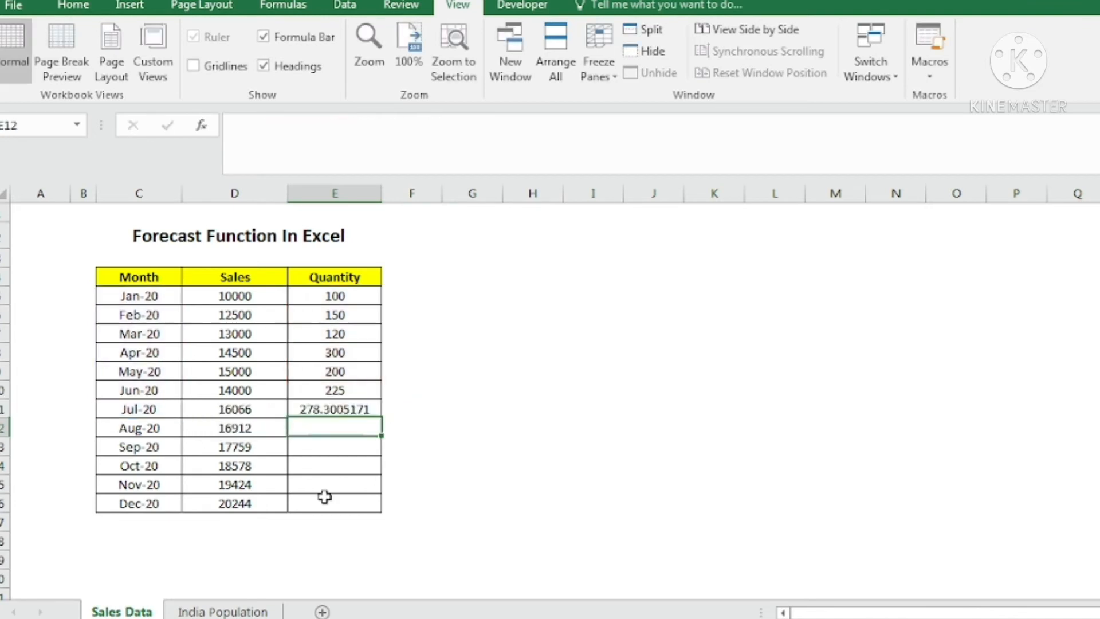
Copy the July quantity forecast from E11 down to E16 and format these cells as Number with 0 decimal places.
left_click(338, 408)
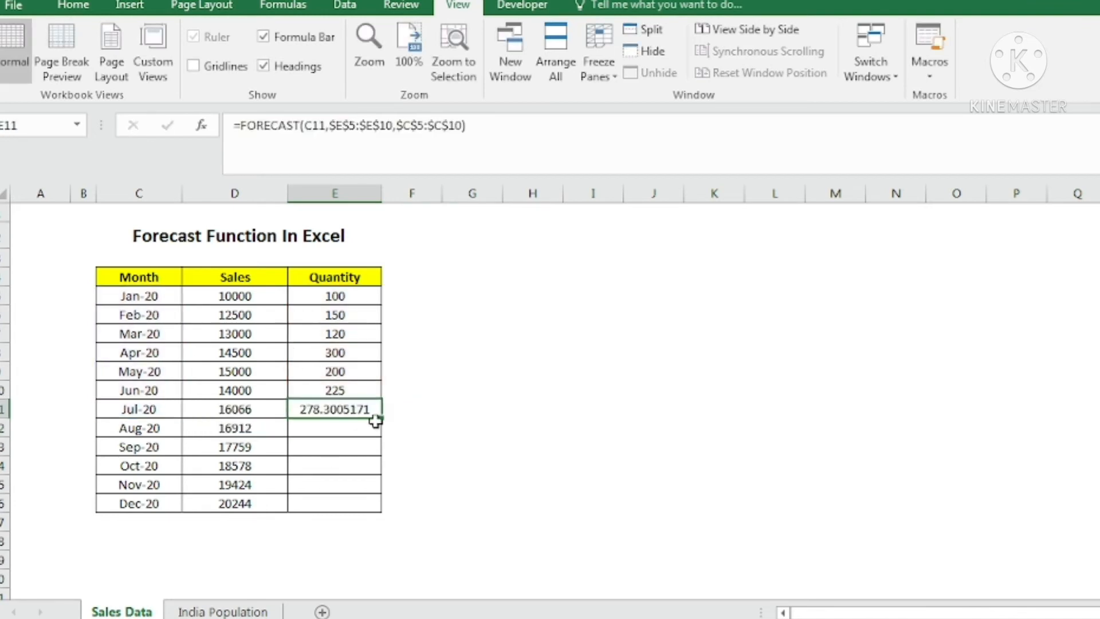
left_click_drag(381, 421, 368, 503)
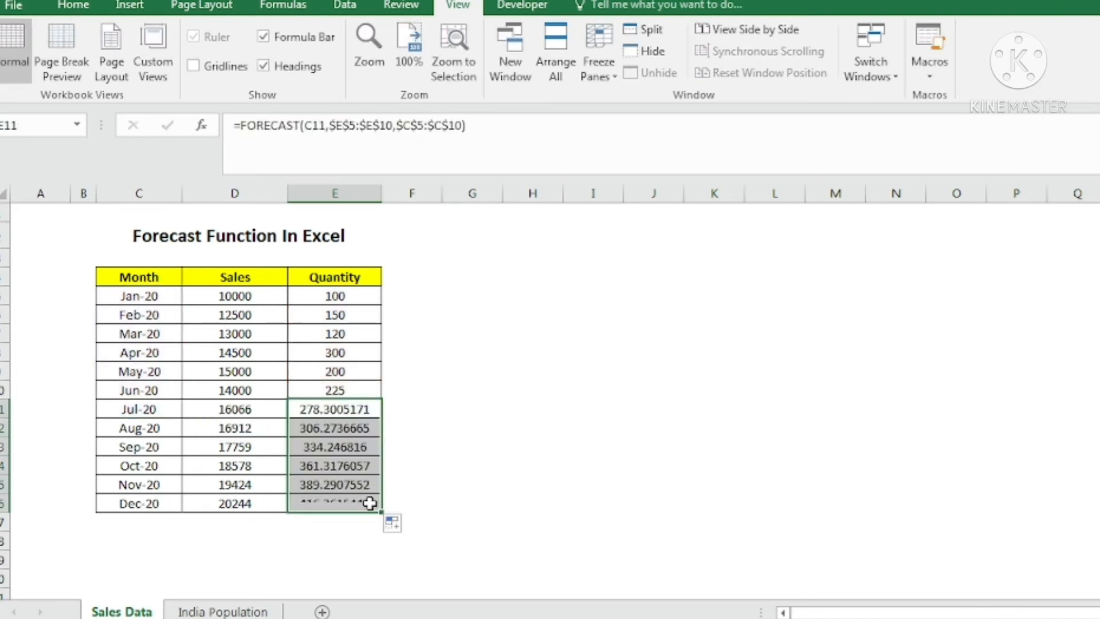
key("ctrl+1")
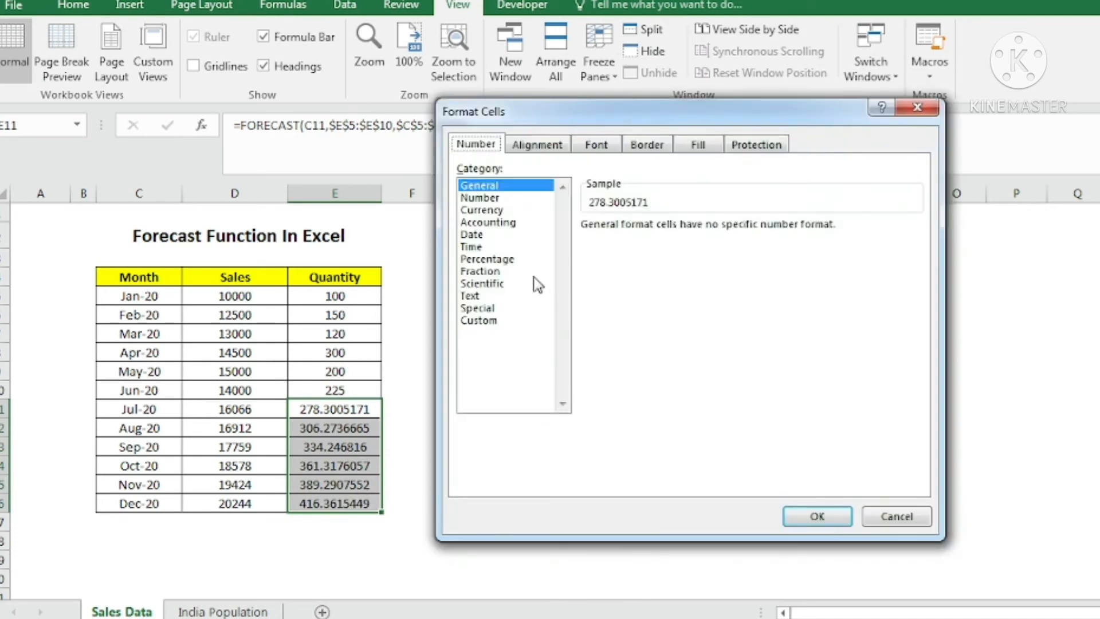
left_click(487, 198)
left_click(710, 223)
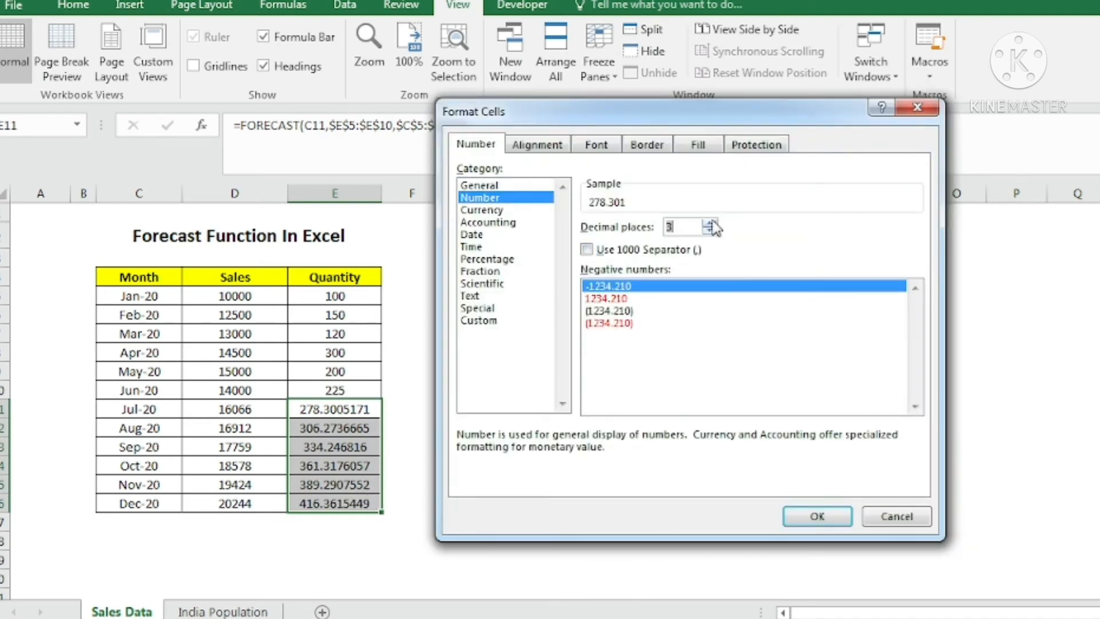
left_click(709, 223)
left_click(710, 231)
left_click(710, 232)
left_click(710, 231)
left_click(710, 231)
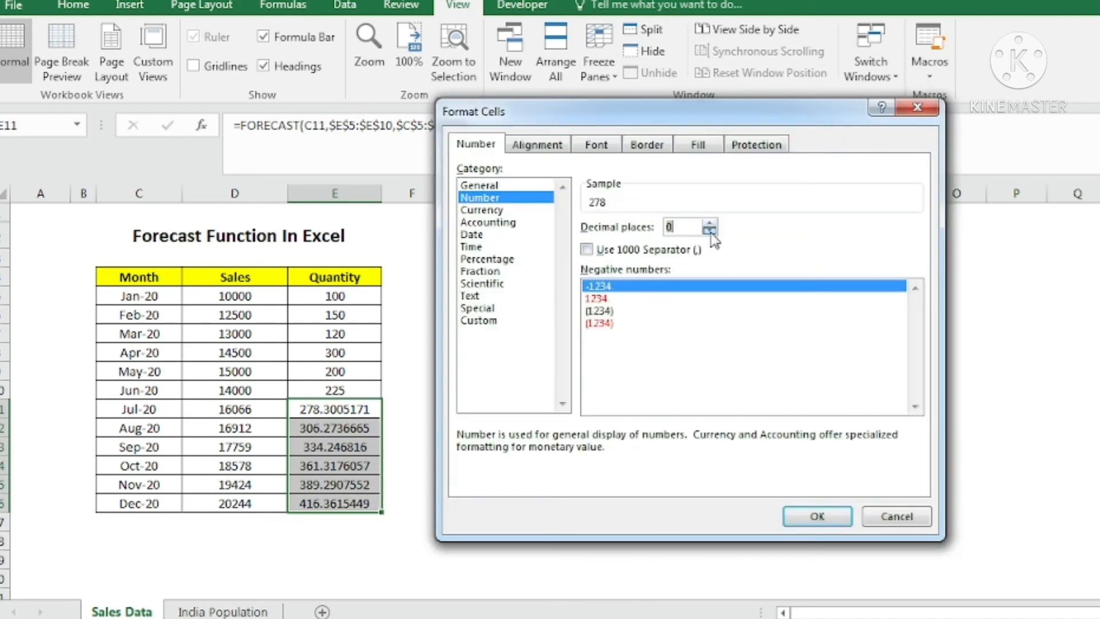
left_click(816, 516)
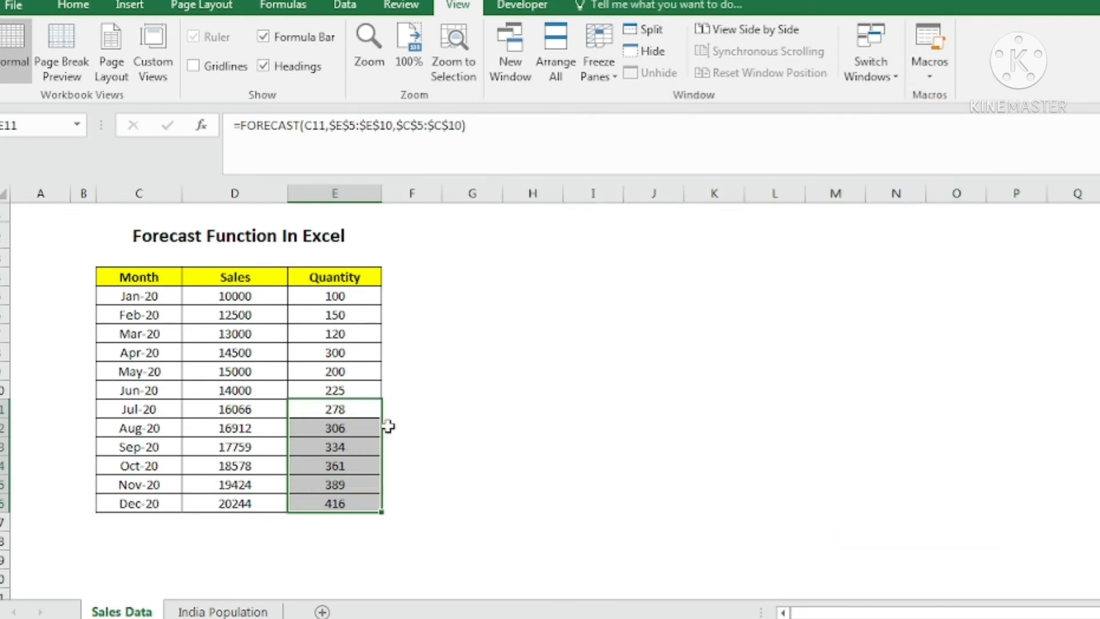
Fill the forecast sales and quantity cells D11:E16 with green.
left_click(230, 409)
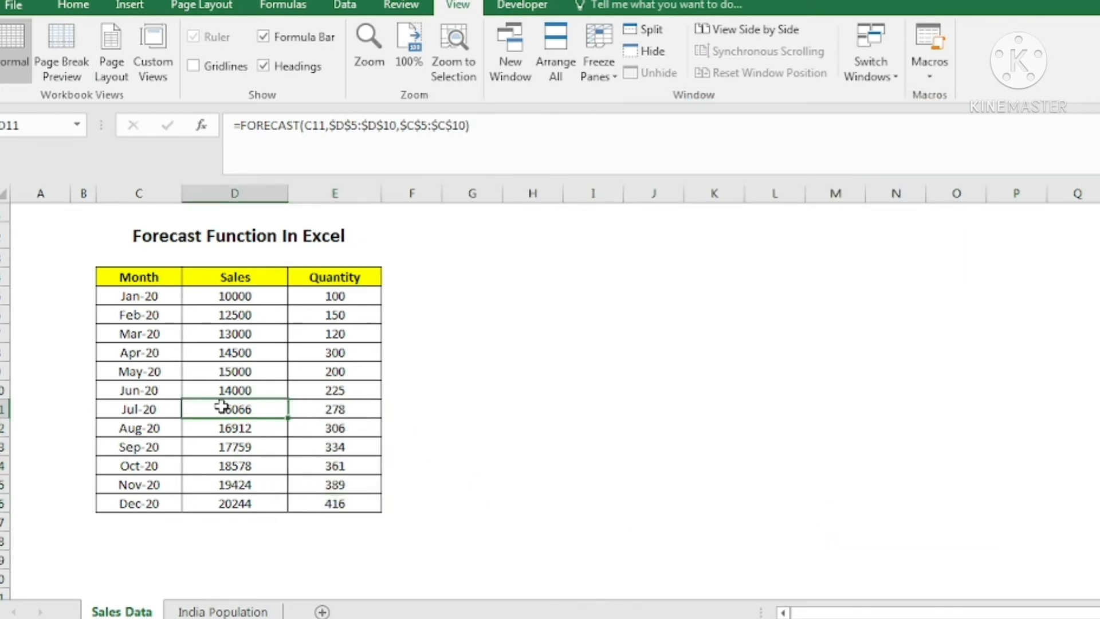
left_click_drag(222, 409, 352, 503)
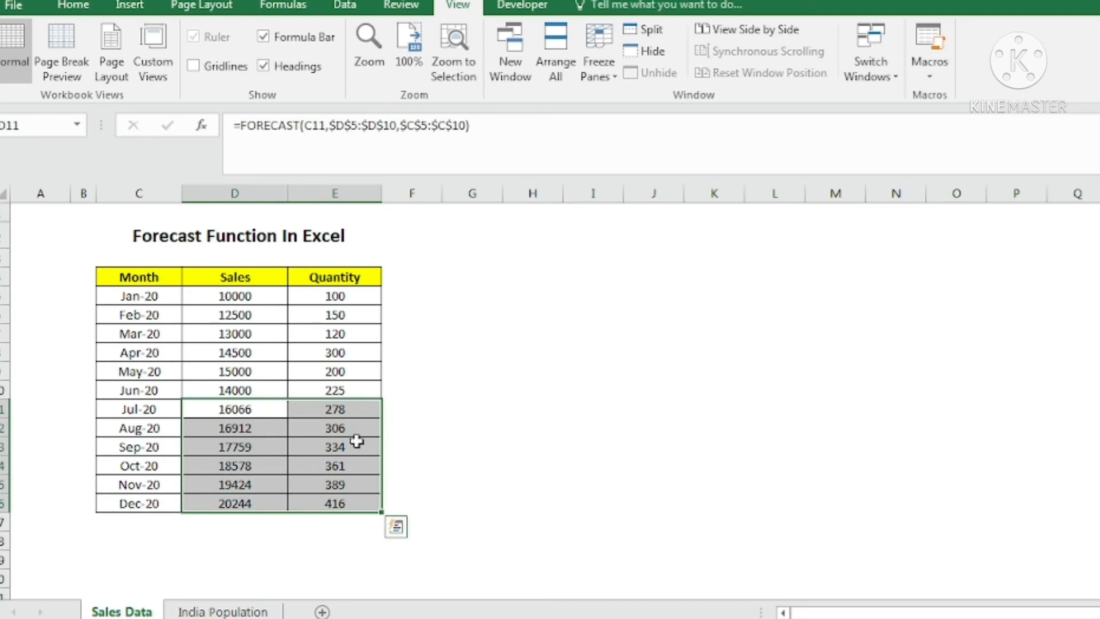
left_click(84, 8)
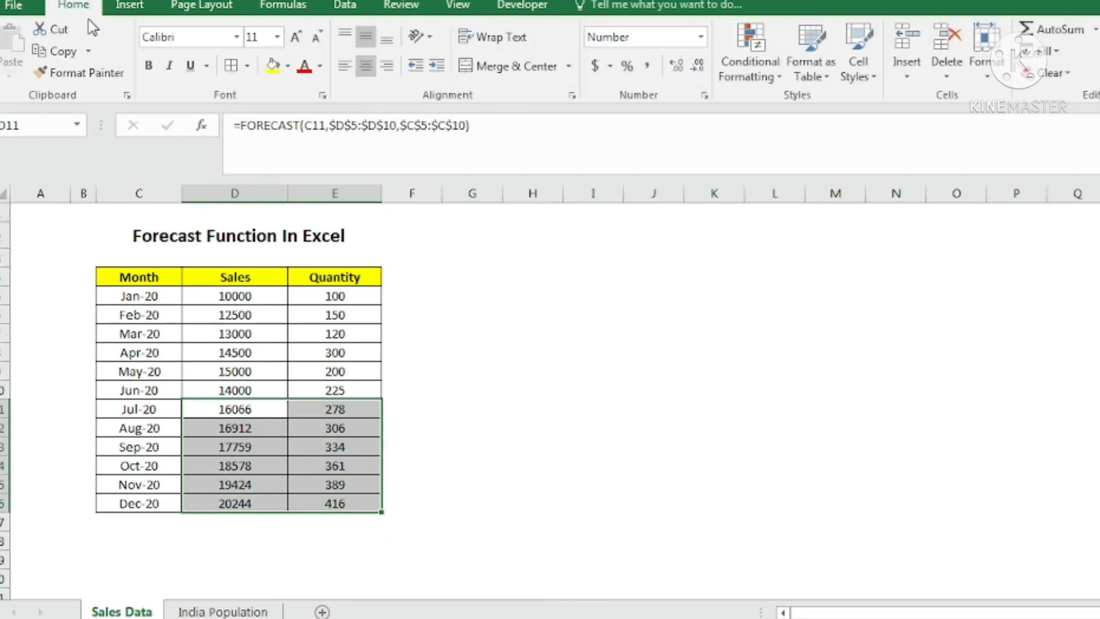
left_click(287, 67)
left_click(335, 214)
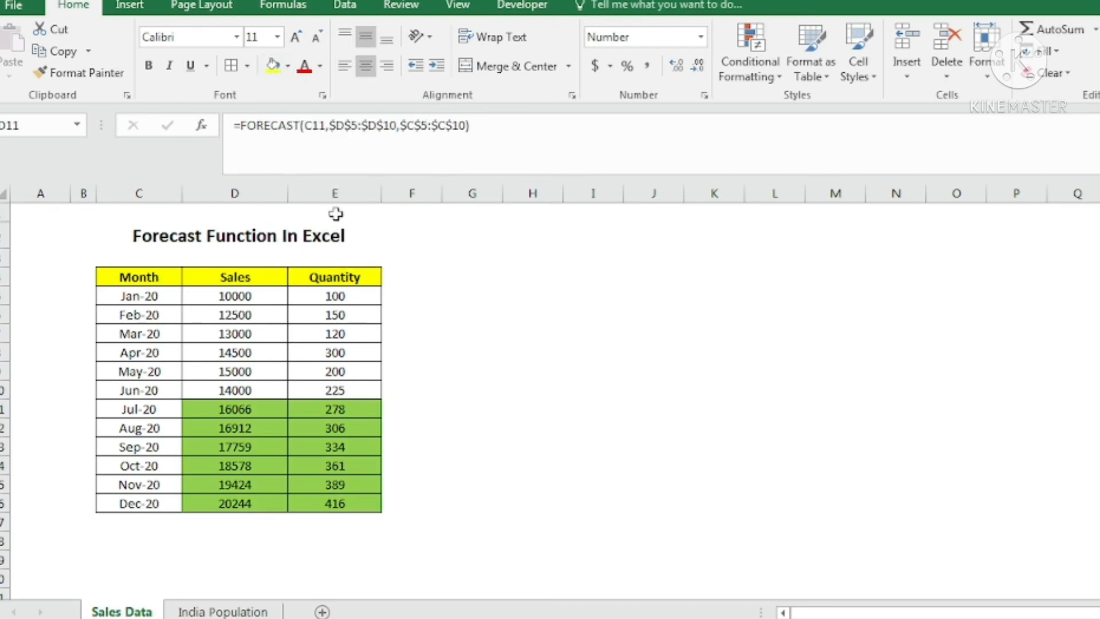
Review the forecast quantities for July to December against the January to June quantities.
left_click(294, 427)
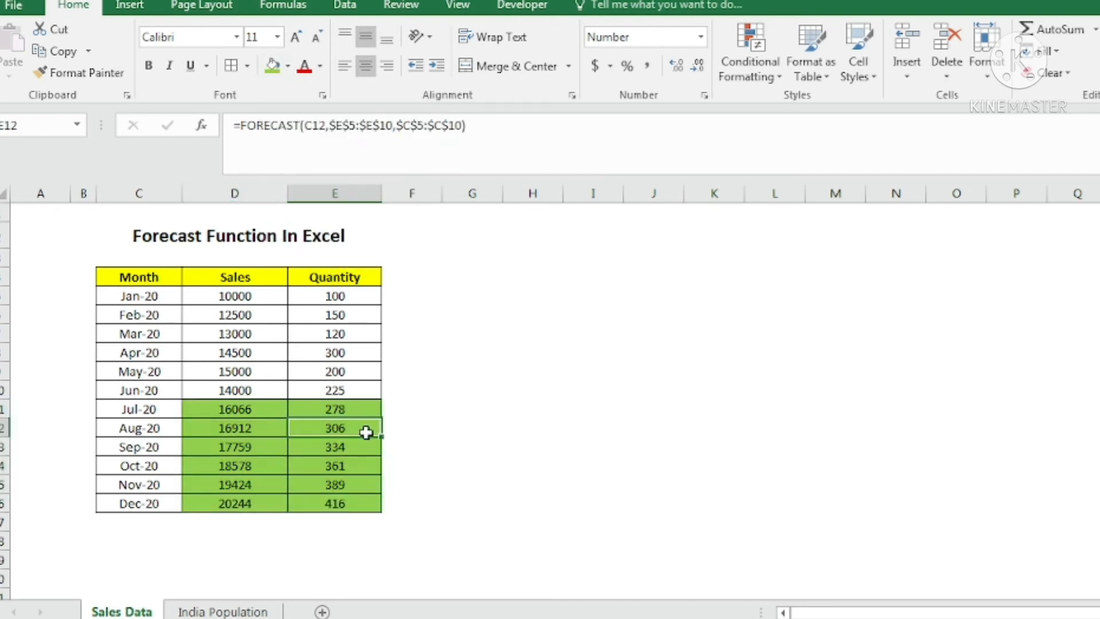
left_click(344, 469)
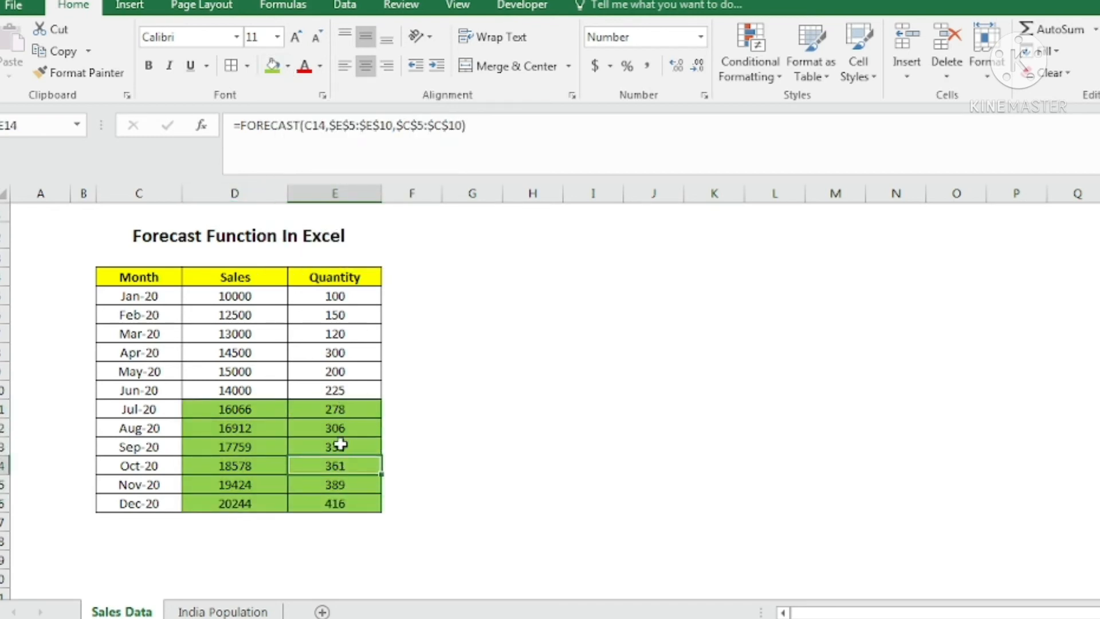
left_click(338, 484)
left_click(342, 504)
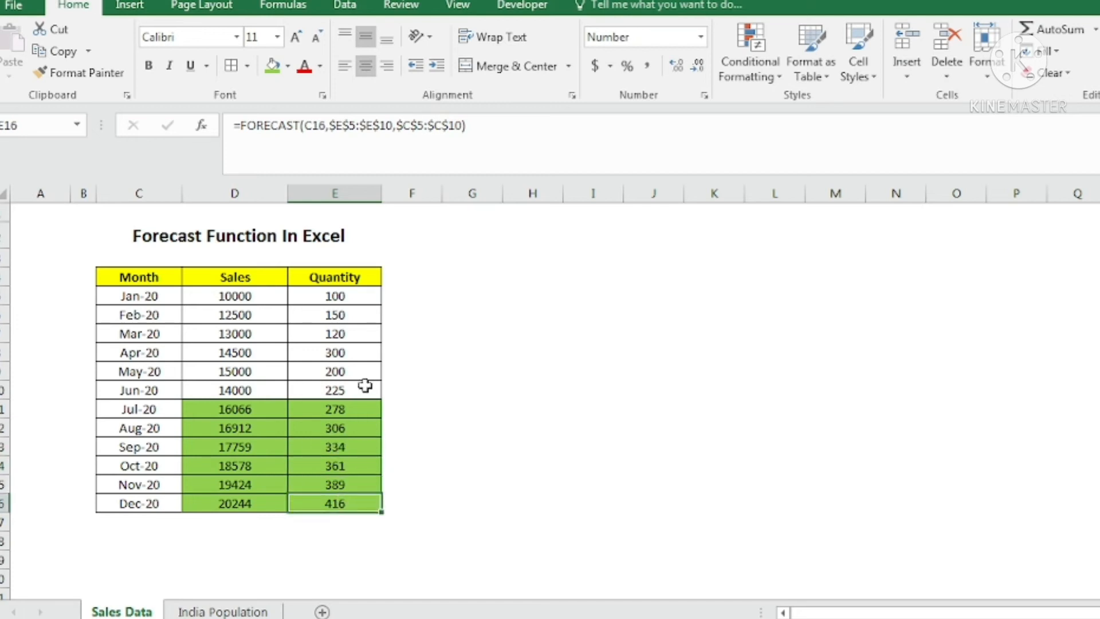
left_click_drag(361, 386, 363, 295)
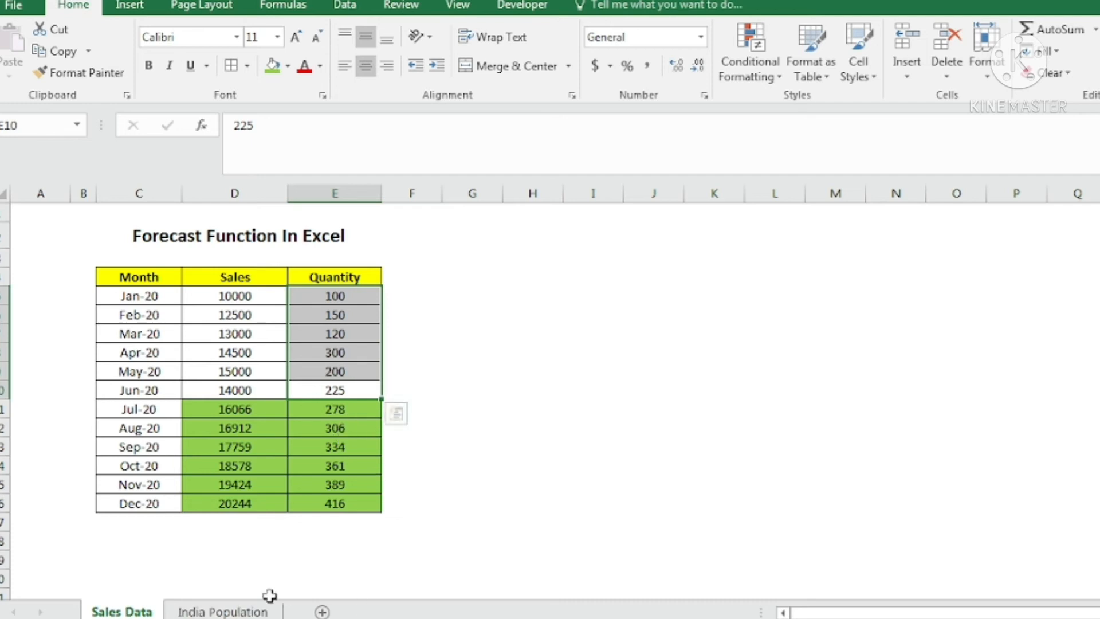
left_click(337, 465)
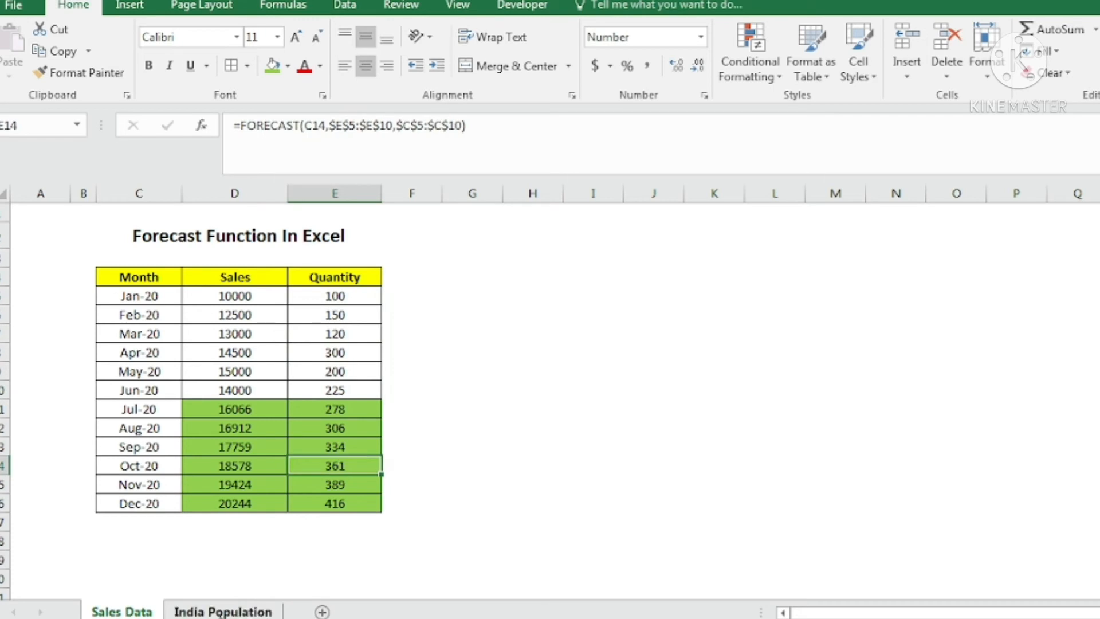
Open the India Population sheet and review the Year column from Dec-11 to Dec-20.
left_click(223, 611)
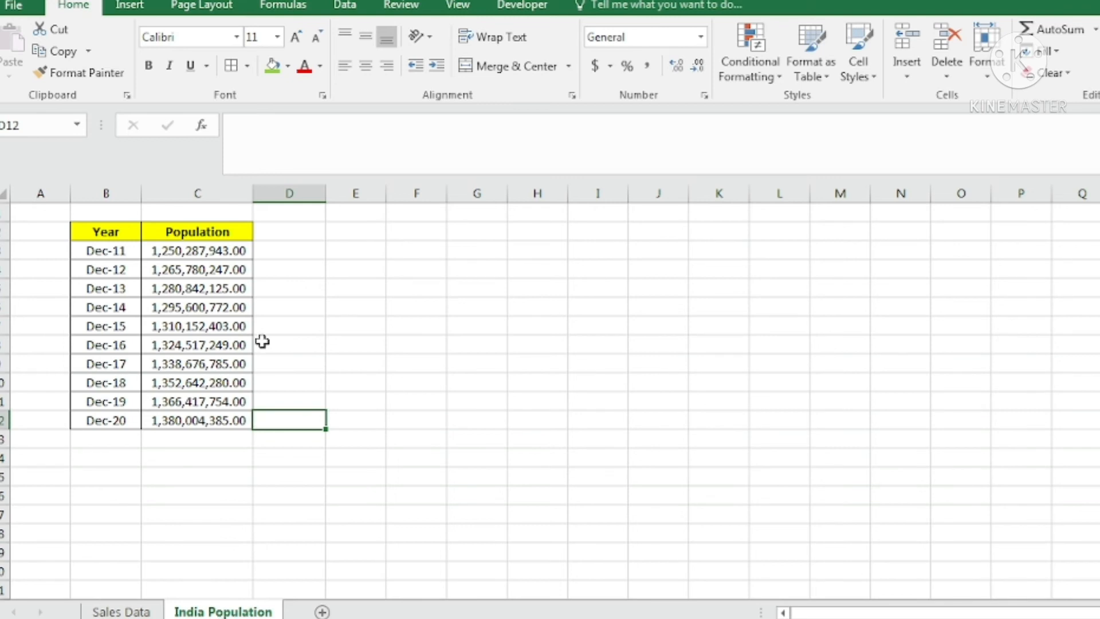
left_click(109, 248)
left_click(126, 268)
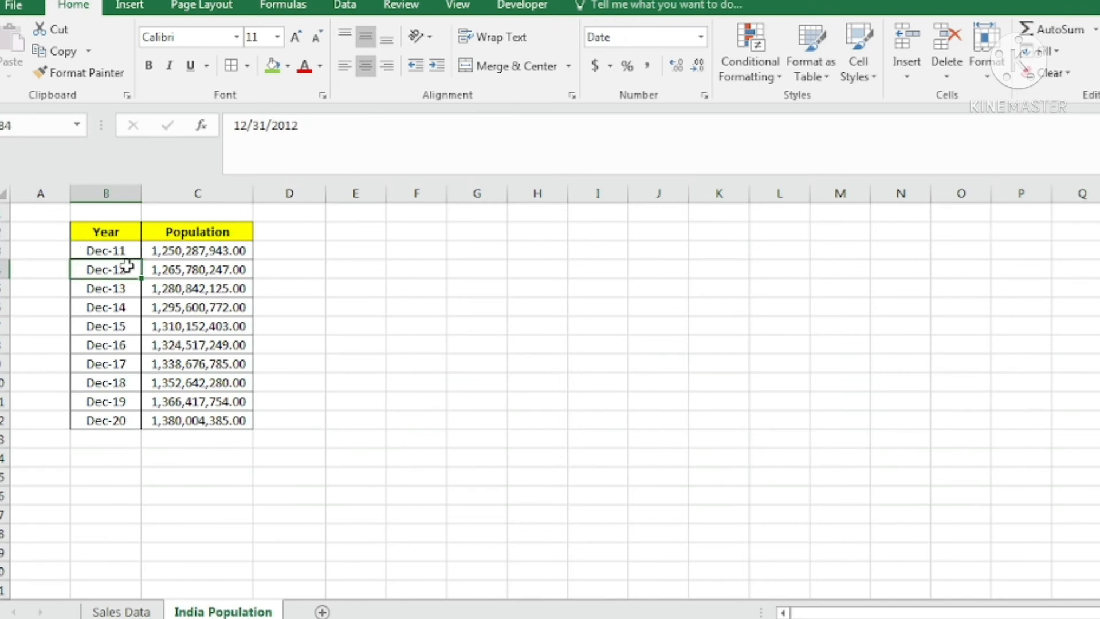
left_click(133, 288)
left_click(128, 326)
left_click(125, 364)
left_click(123, 382)
left_click(123, 421)
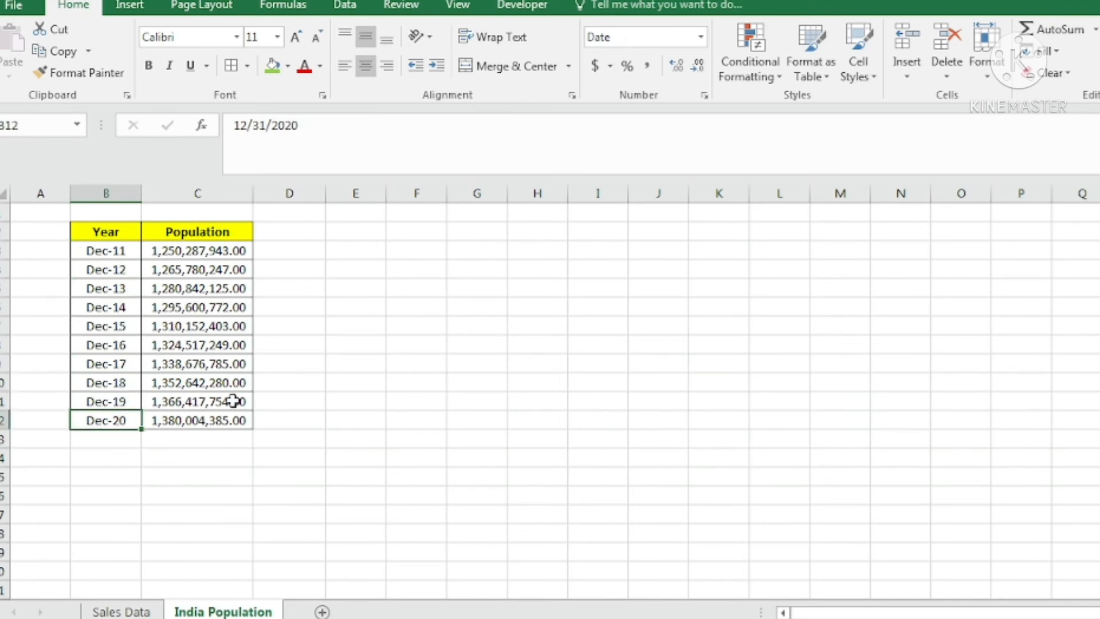
Examine the yearly figures in the Population column, including the actual population for Dec-20.
left_click(208, 252)
left_click(210, 288)
left_click(212, 326)
left_click(214, 363)
left_click(216, 401)
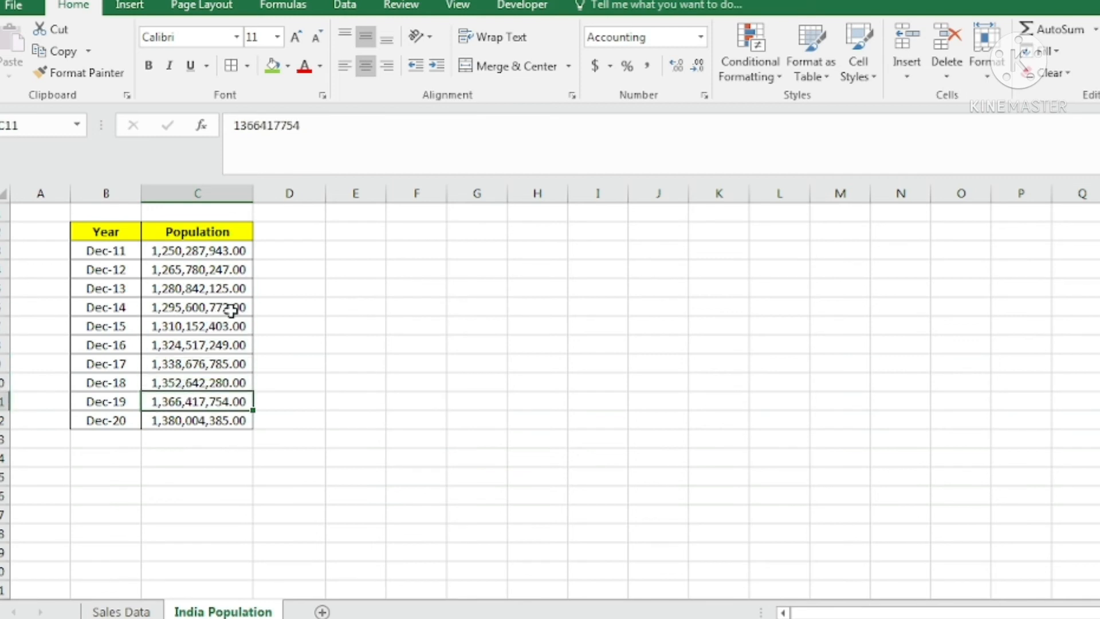
left_click(224, 250)
left_click_drag(218, 329, 218, 336)
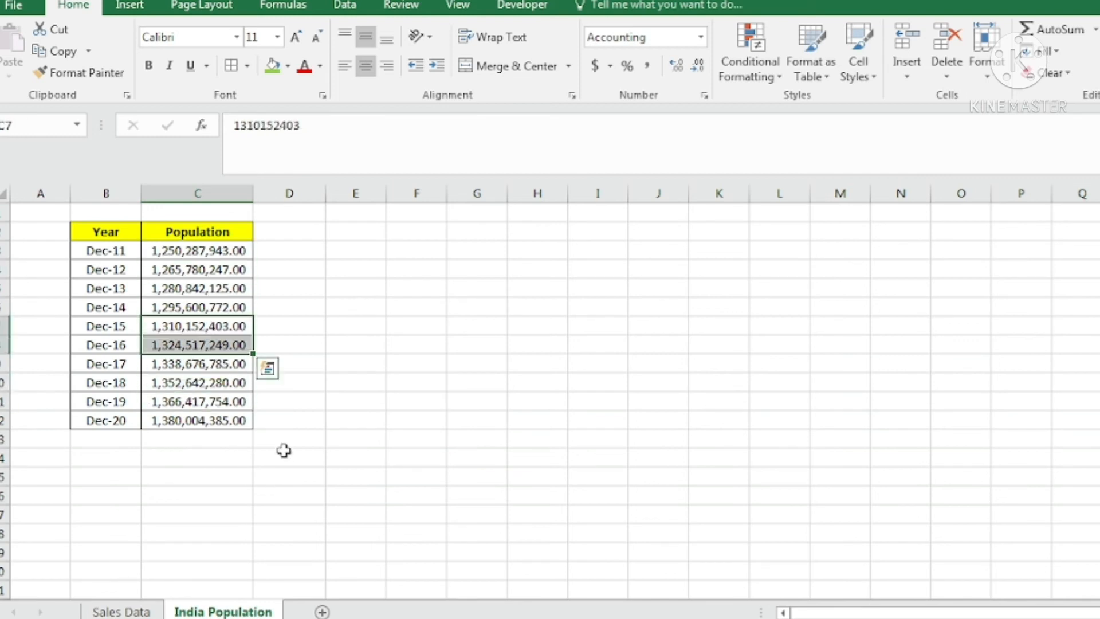
left_click(284, 418)
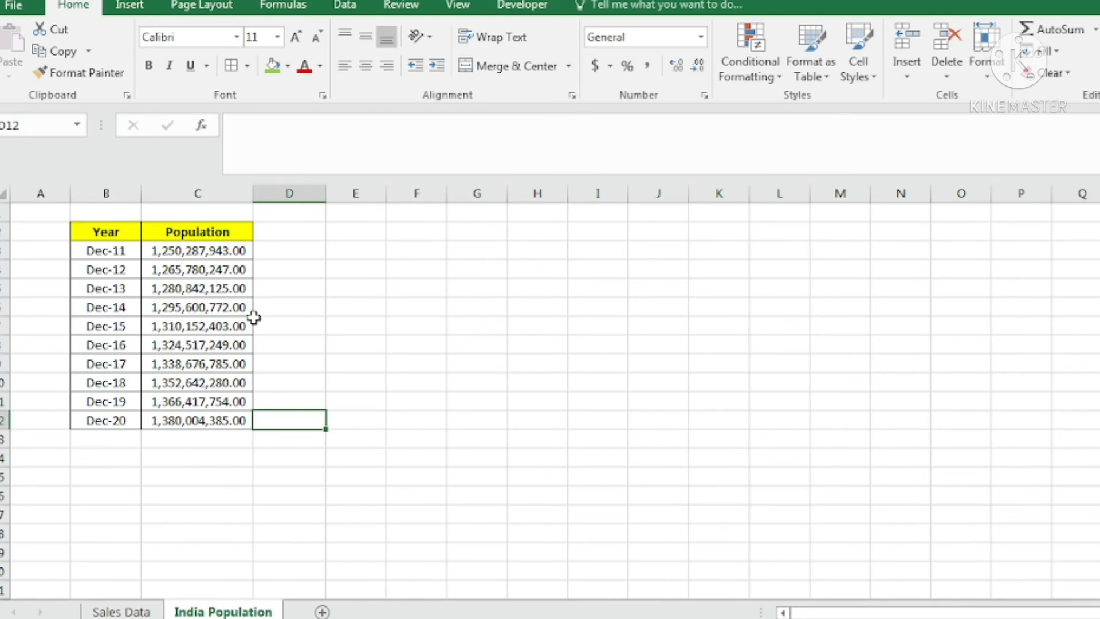
left_click(119, 422)
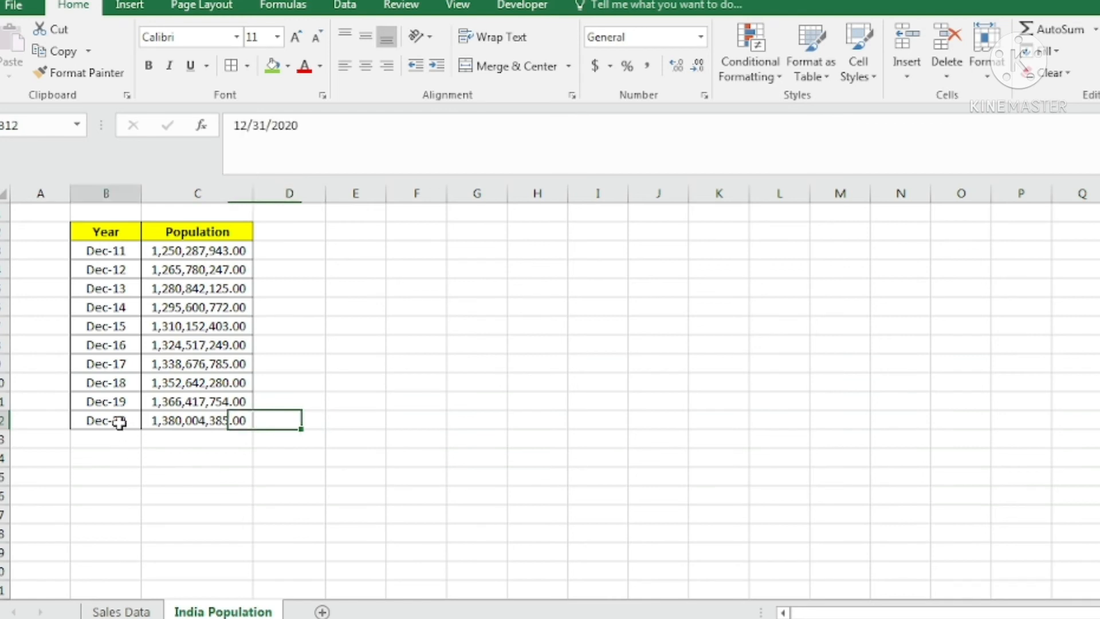
left_click(186, 421)
Enter =FORECAST(B12,C3:C11,B3:B11) in D12 to predict the December 2020 population from the 2011 to 2019 data.
left_click(298, 421)
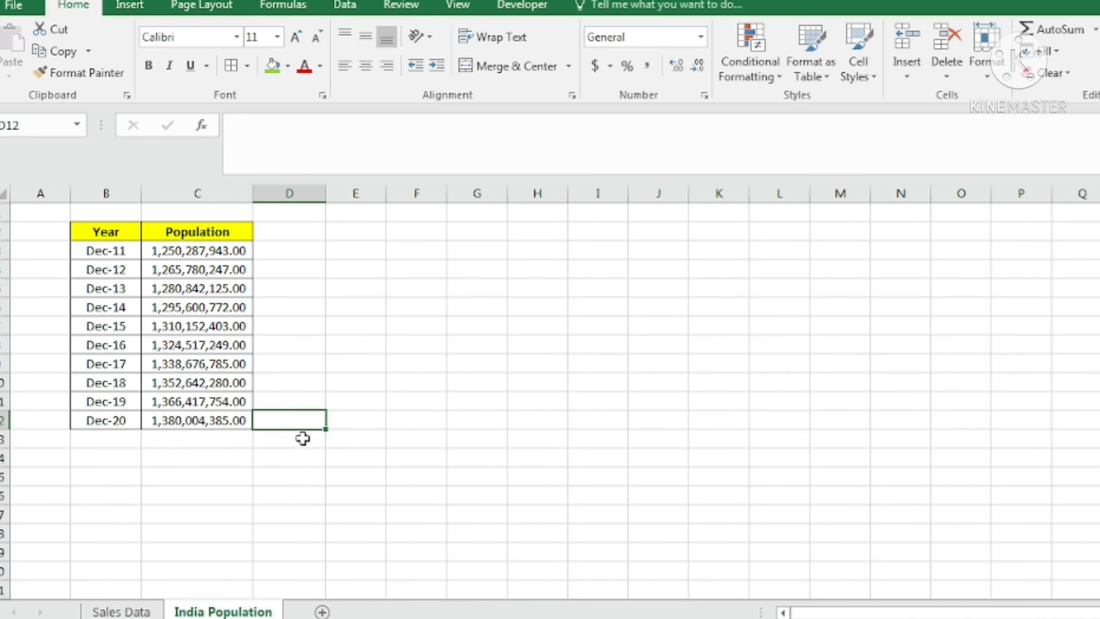
type("=")
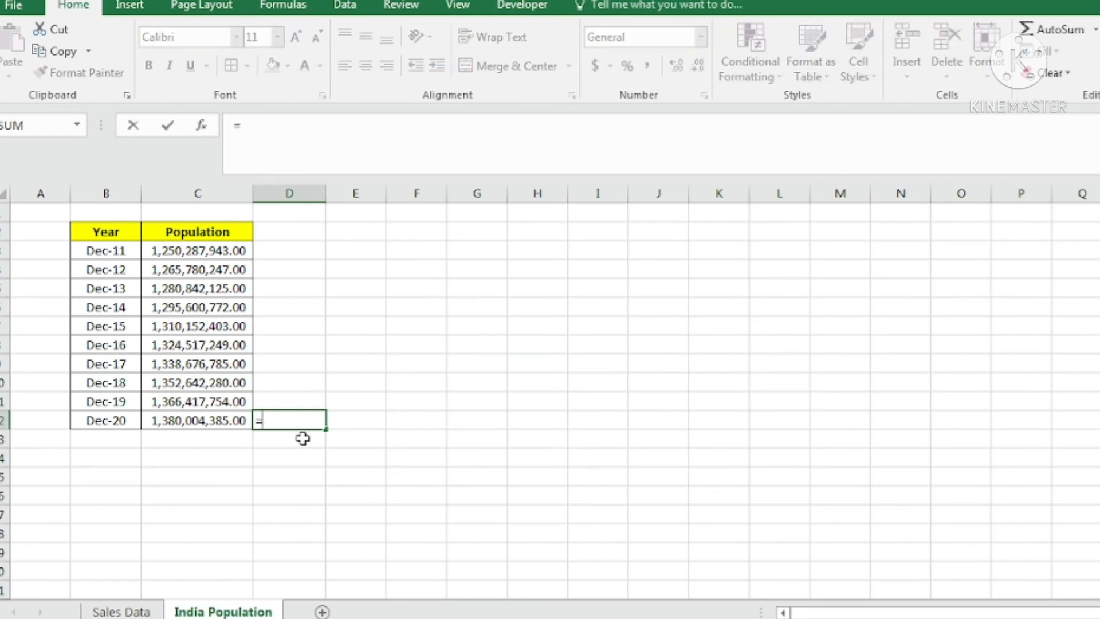
type("forecast")
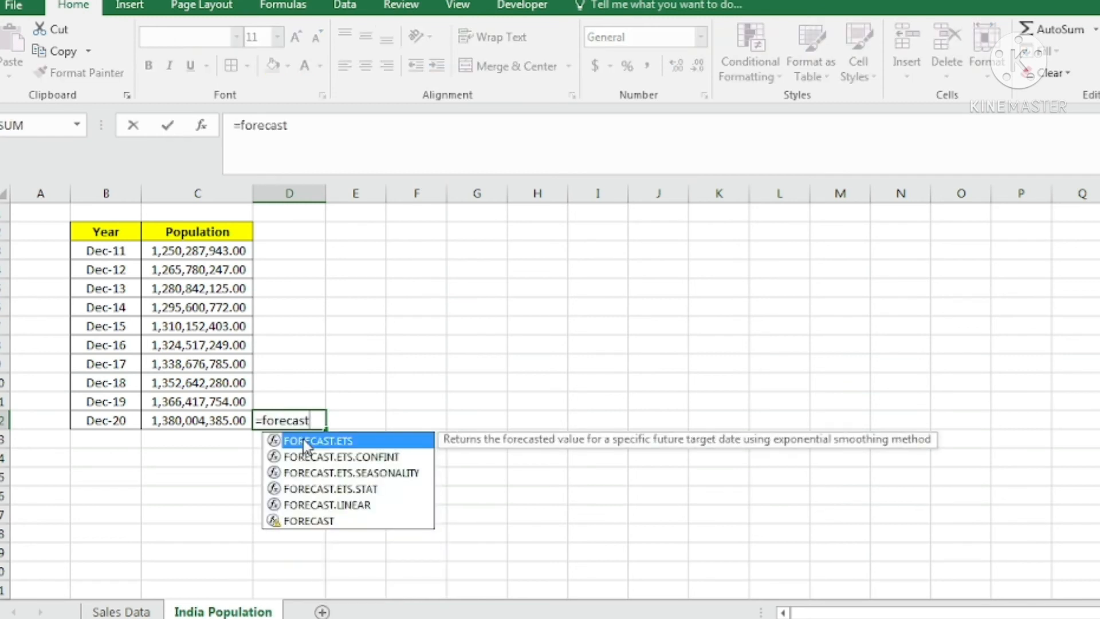
left_click(322, 521)
double_click(322, 521)
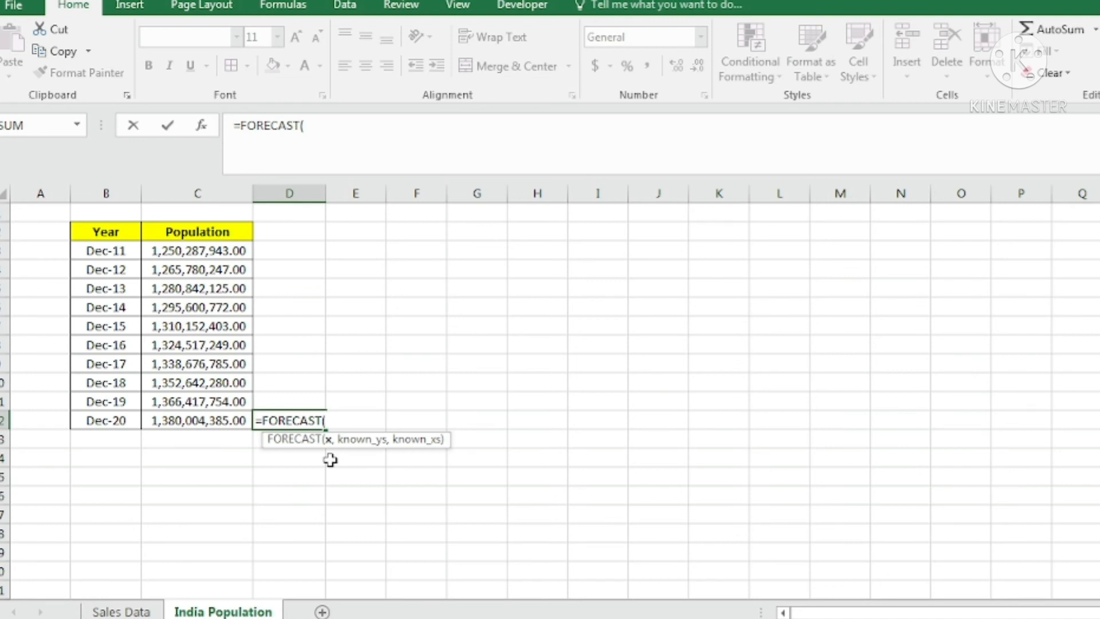
left_click(108, 421)
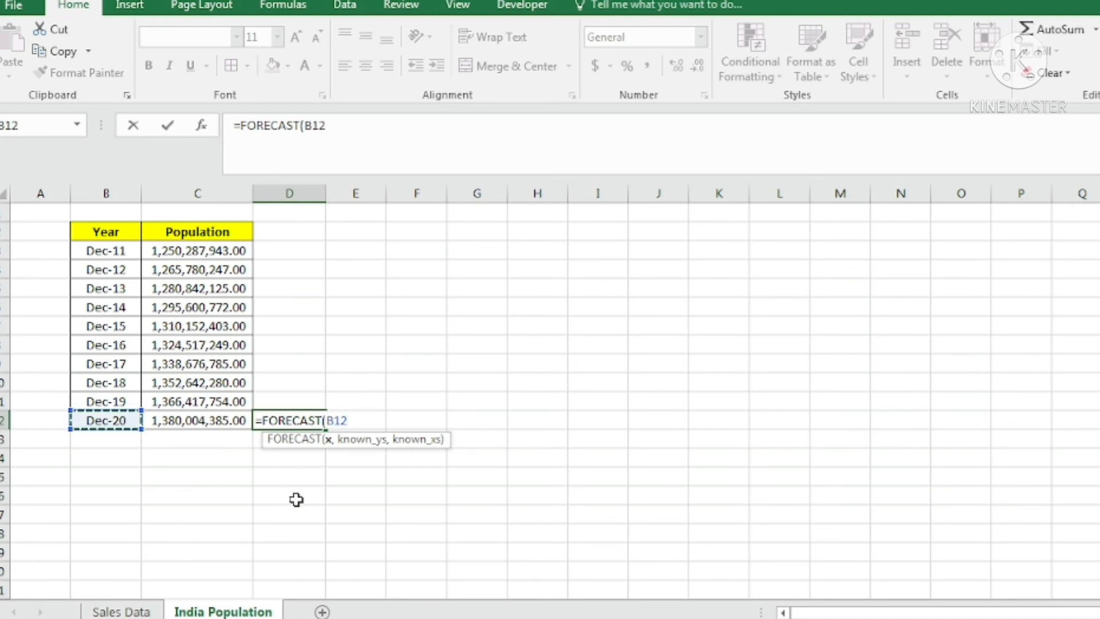
type(",")
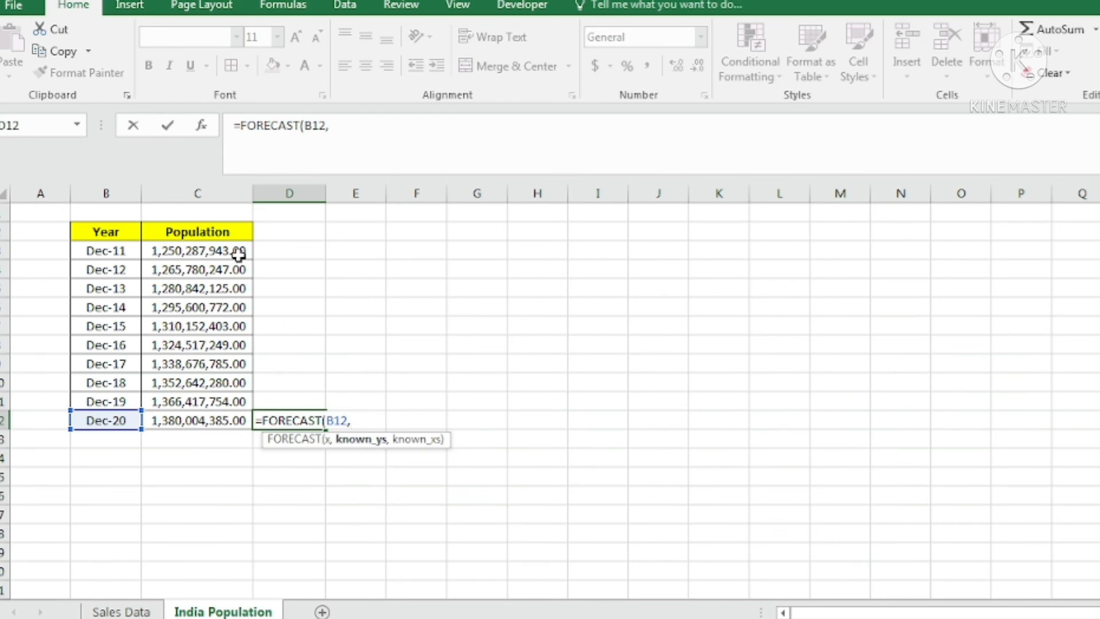
left_click_drag(234, 251, 227, 395)
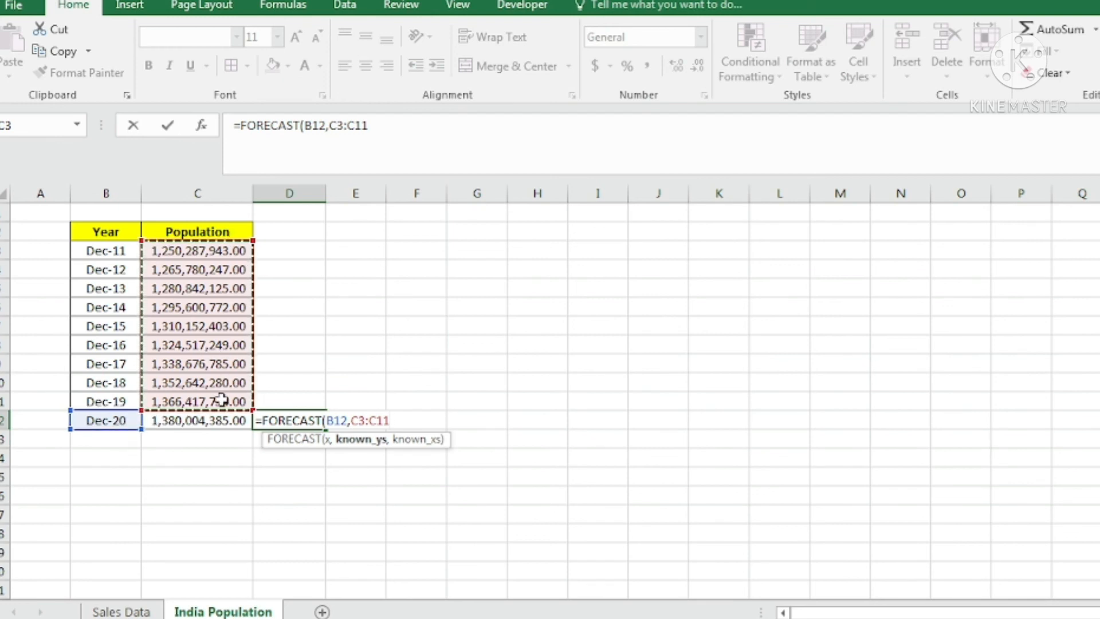
type(",")
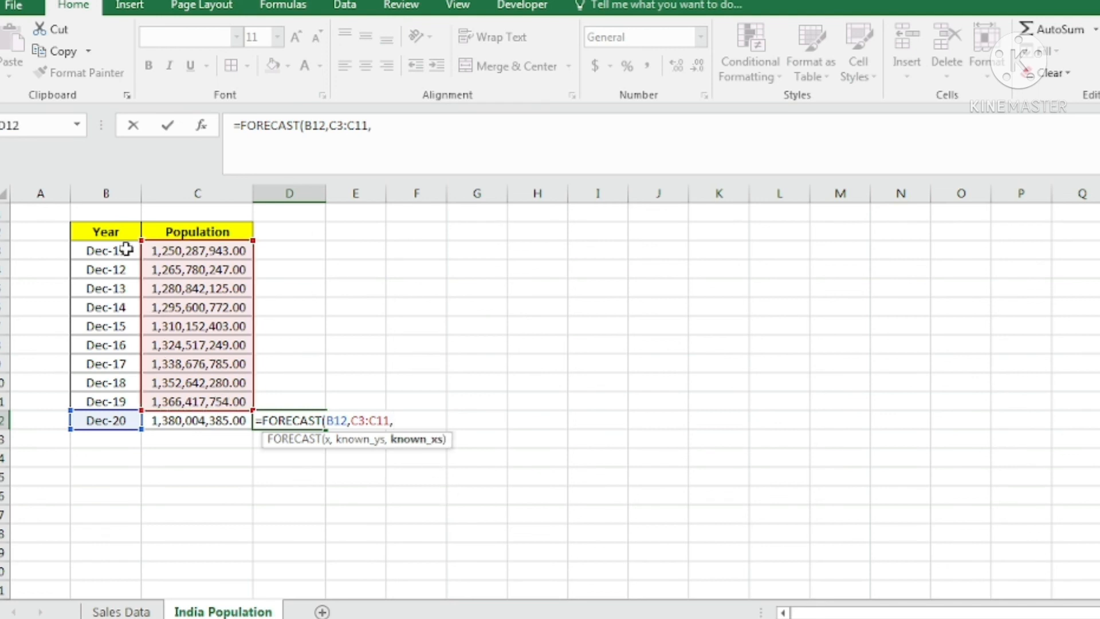
left_click_drag(124, 248, 125, 398)
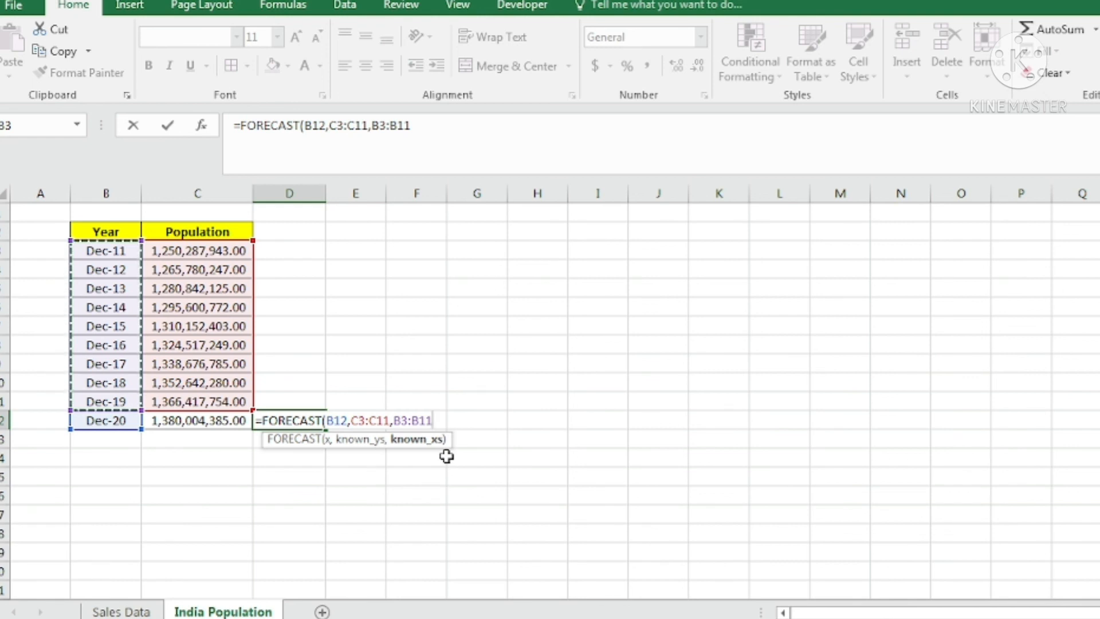
type(")")
key("Return")
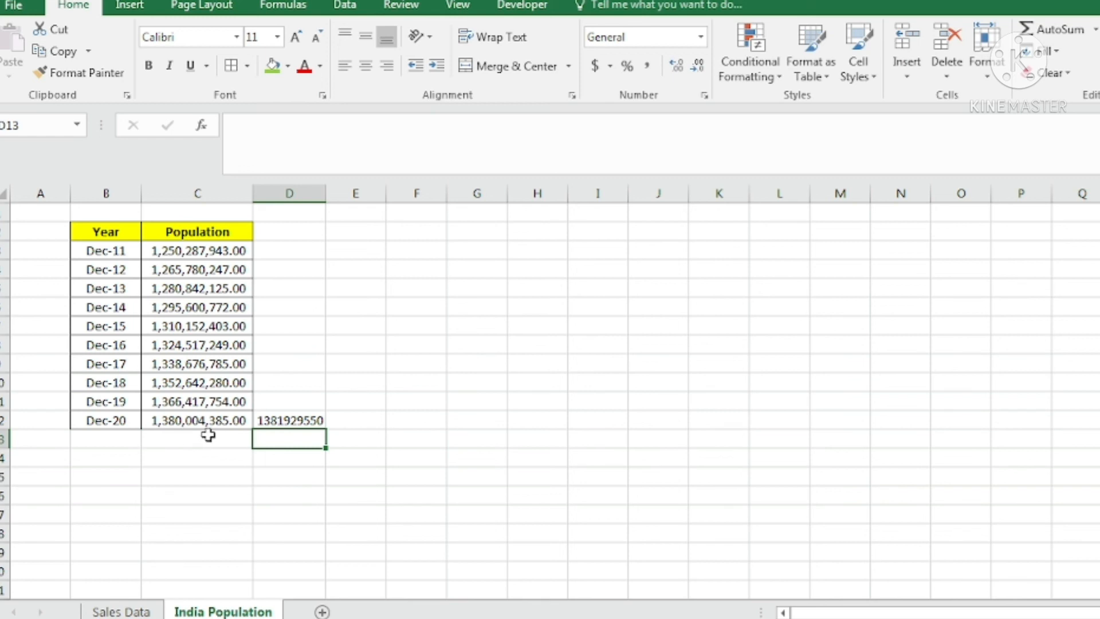
left_click(291, 421)
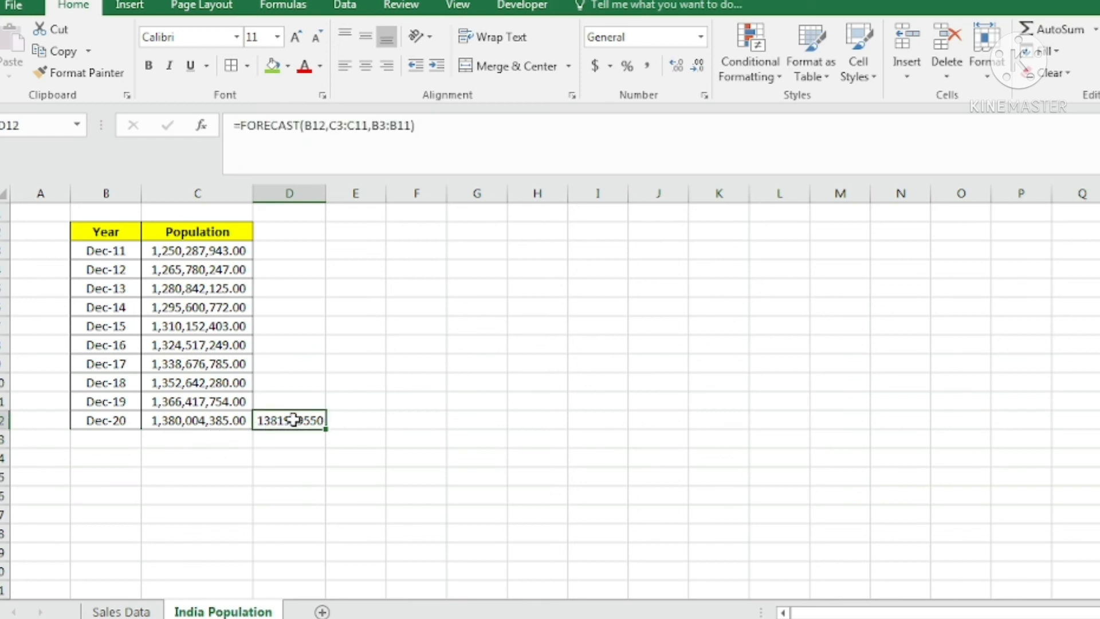